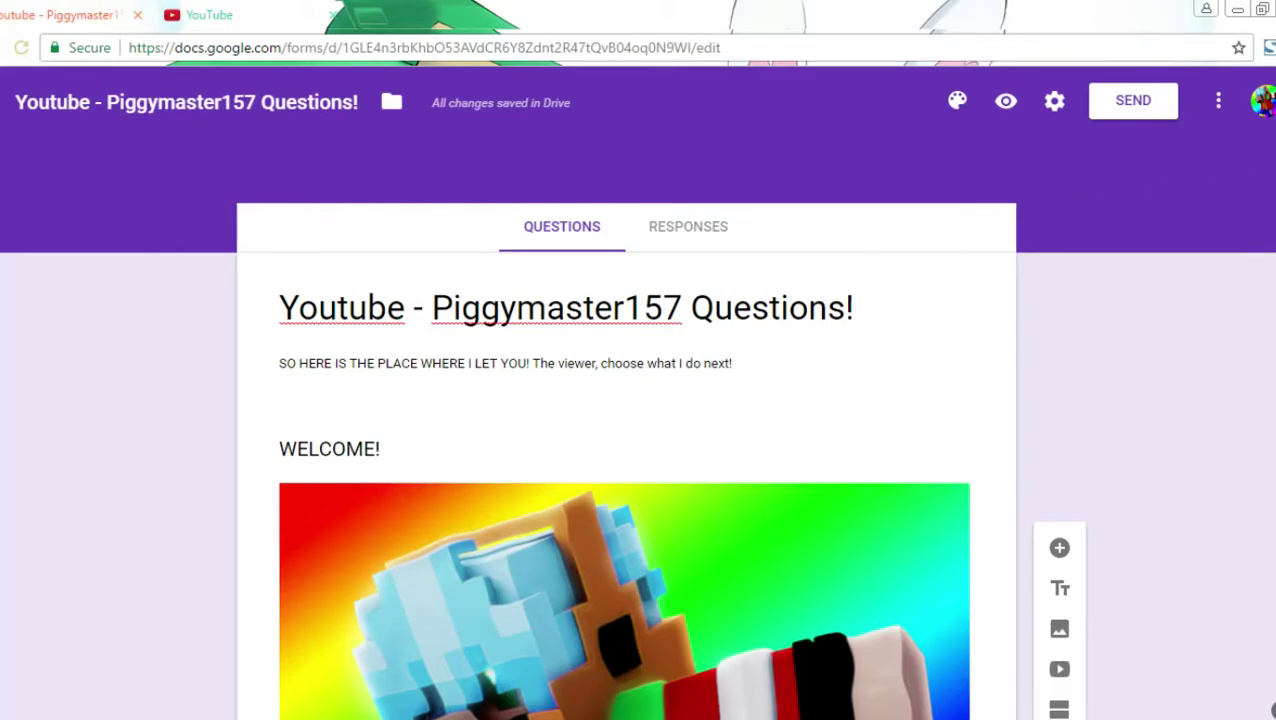
Scroll through the preview, tick and untick Minecraft and Roblox, leaving the games question empty.
scroll(738, 362, "down", 3)
scroll(1248, 124, "up", 3)
scroll(386, 244, "down", 1)
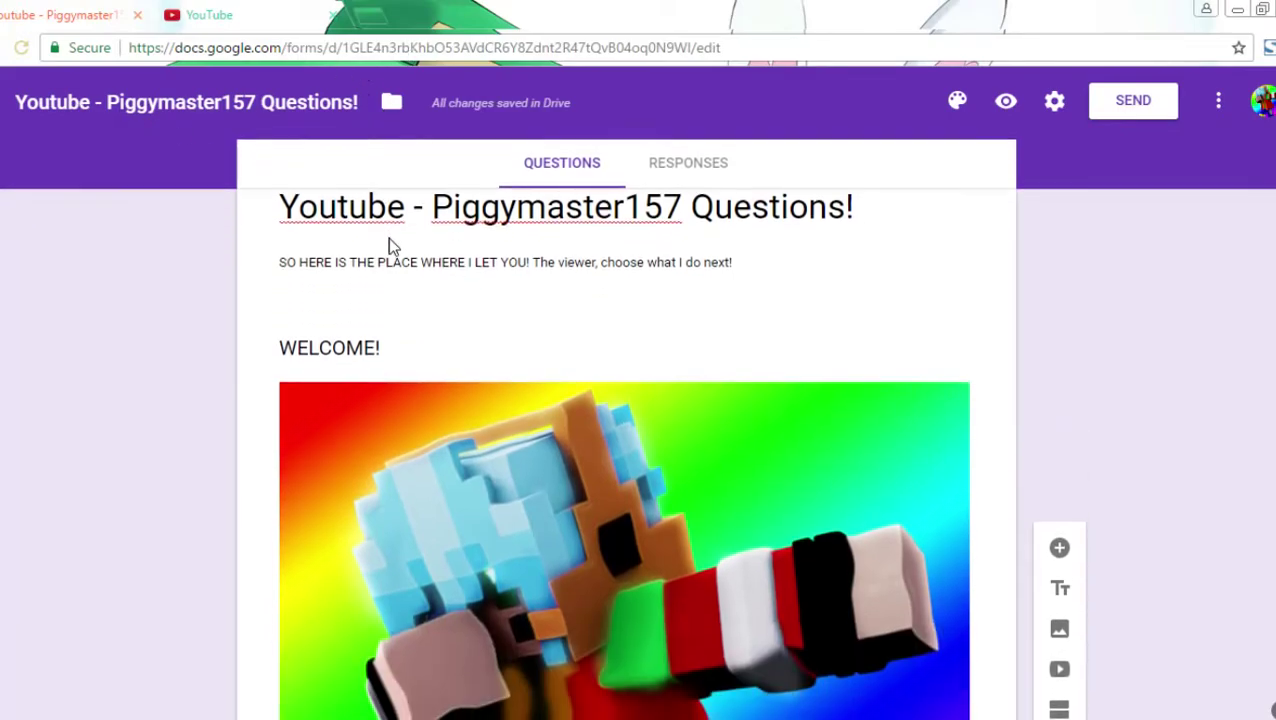
scroll(391, 236, "up", 1)
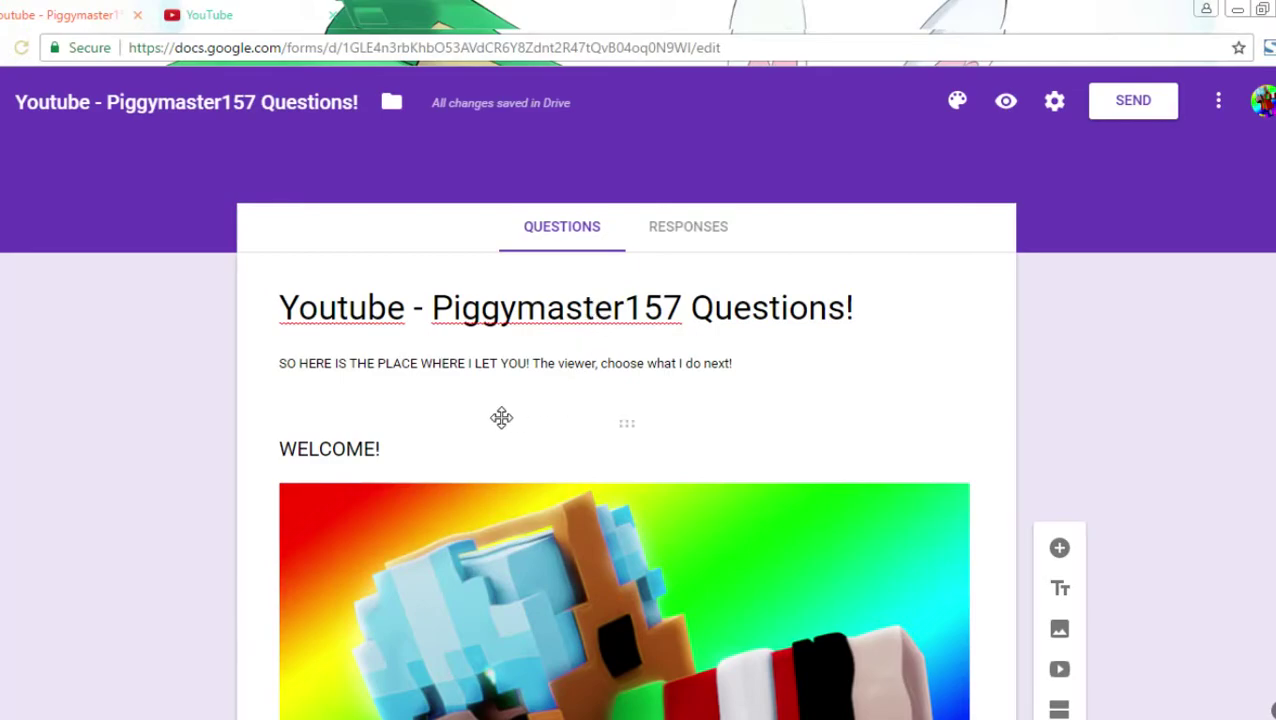
scroll(552, 342, "down", 2)
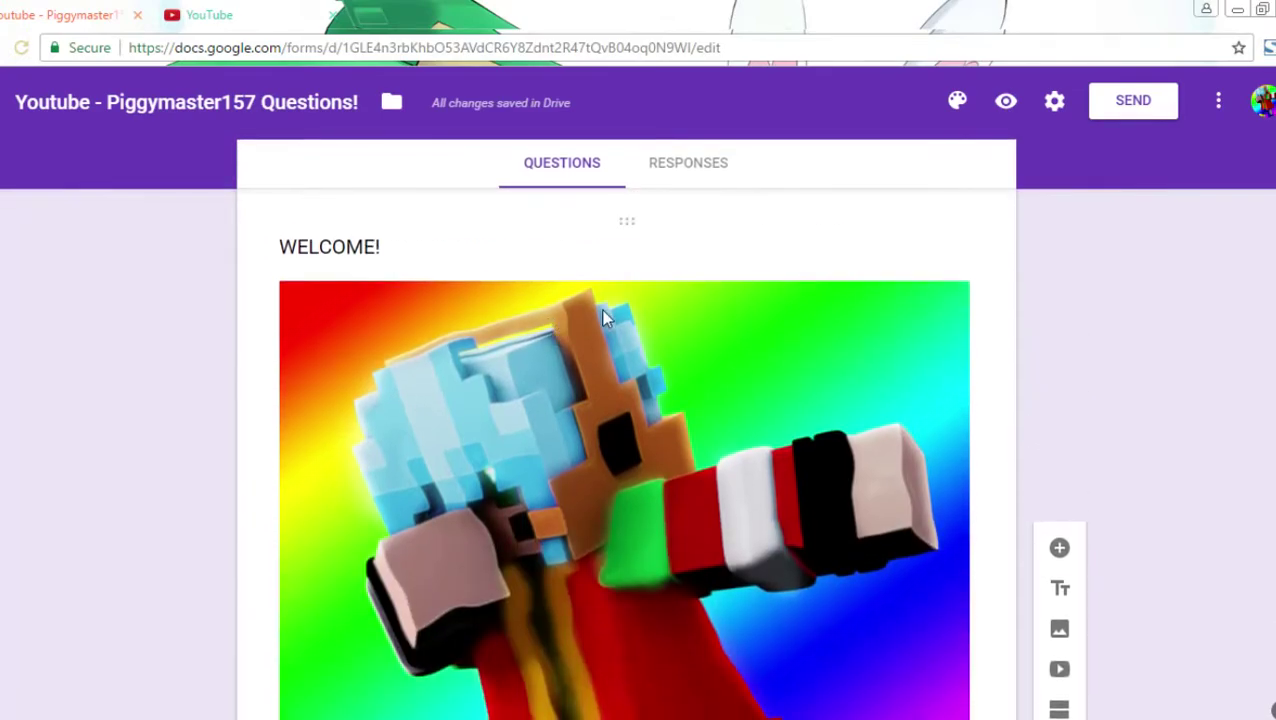
scroll(604, 318, "down", 5)
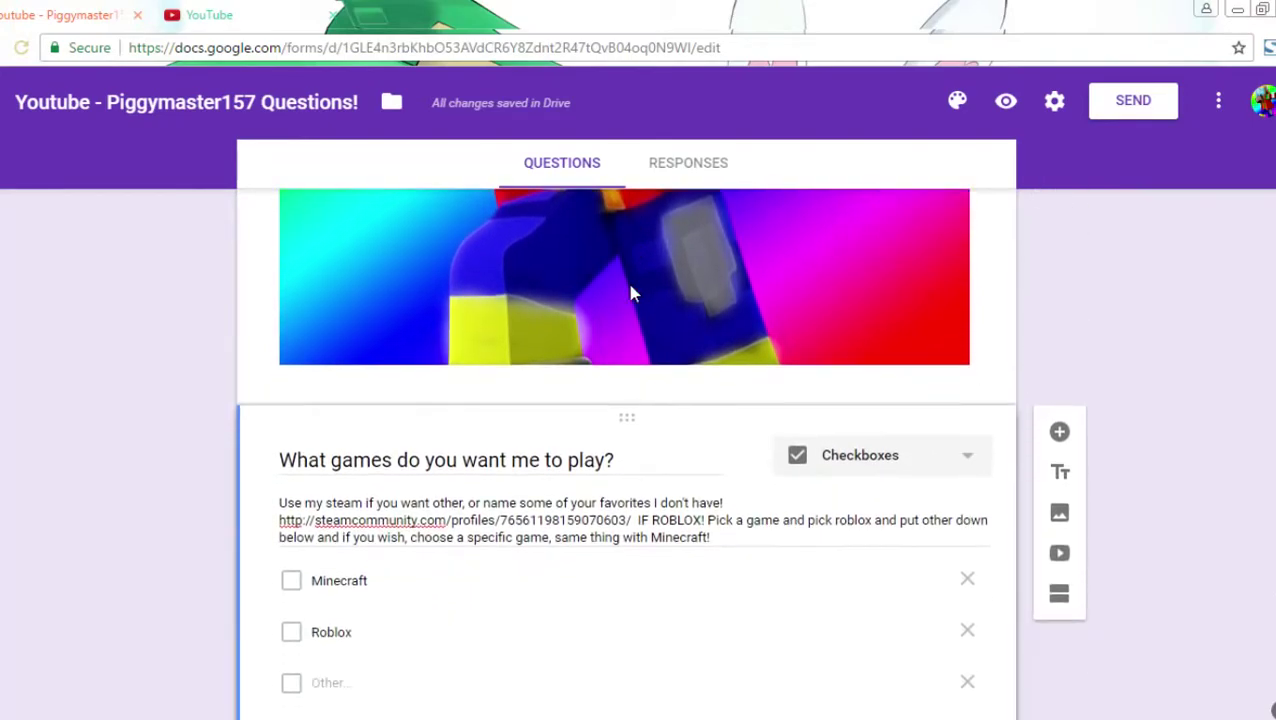
scroll(630, 292, "down", 2)
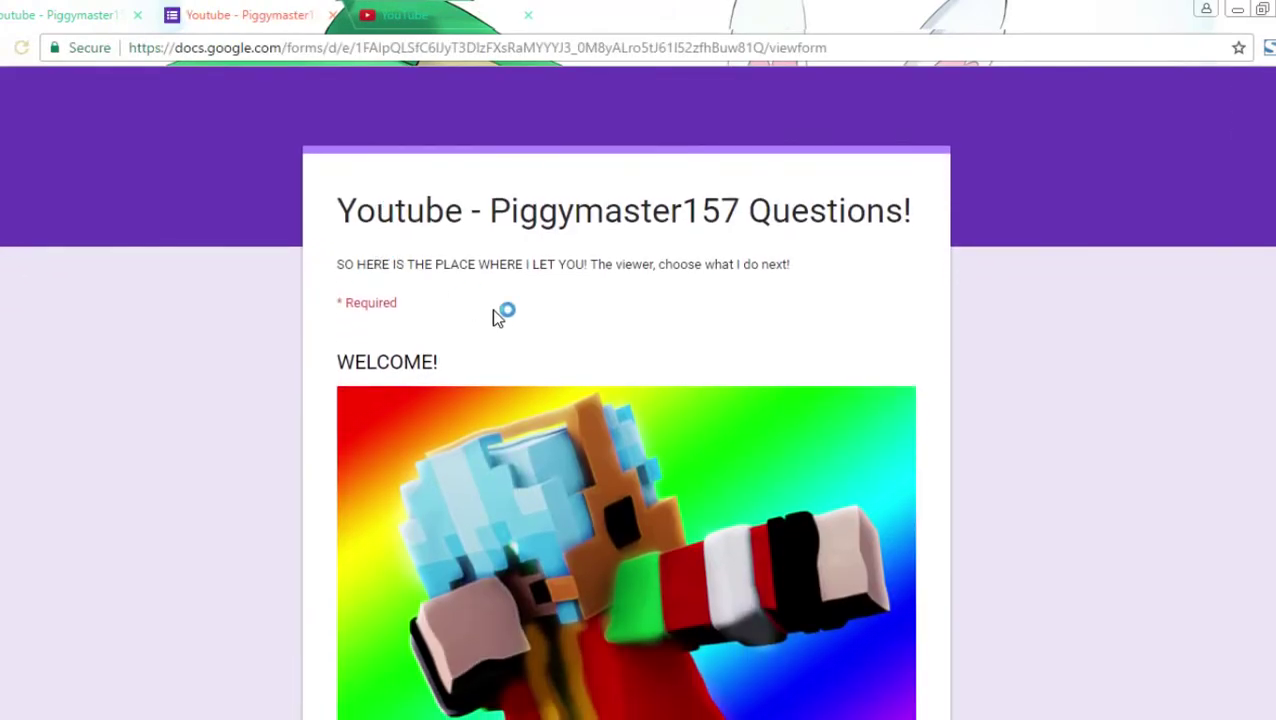
scroll(507, 302, "up", 3)
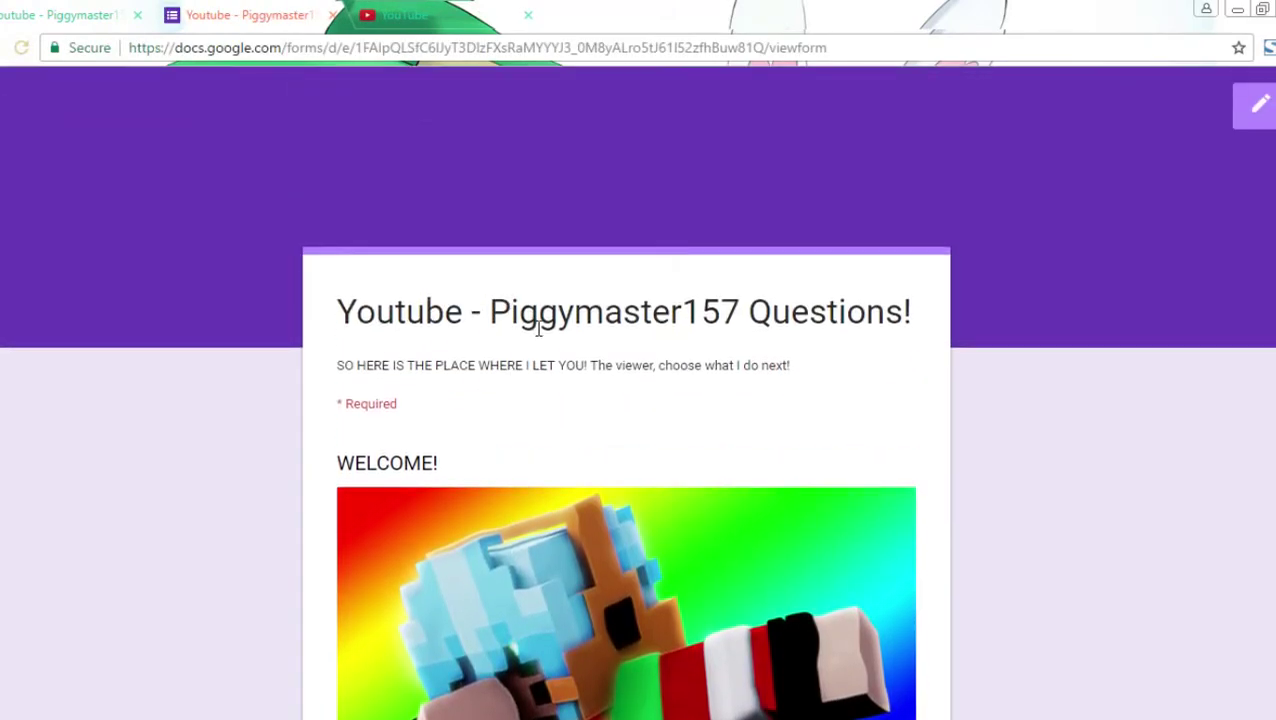
scroll(545, 343, "down", 7)
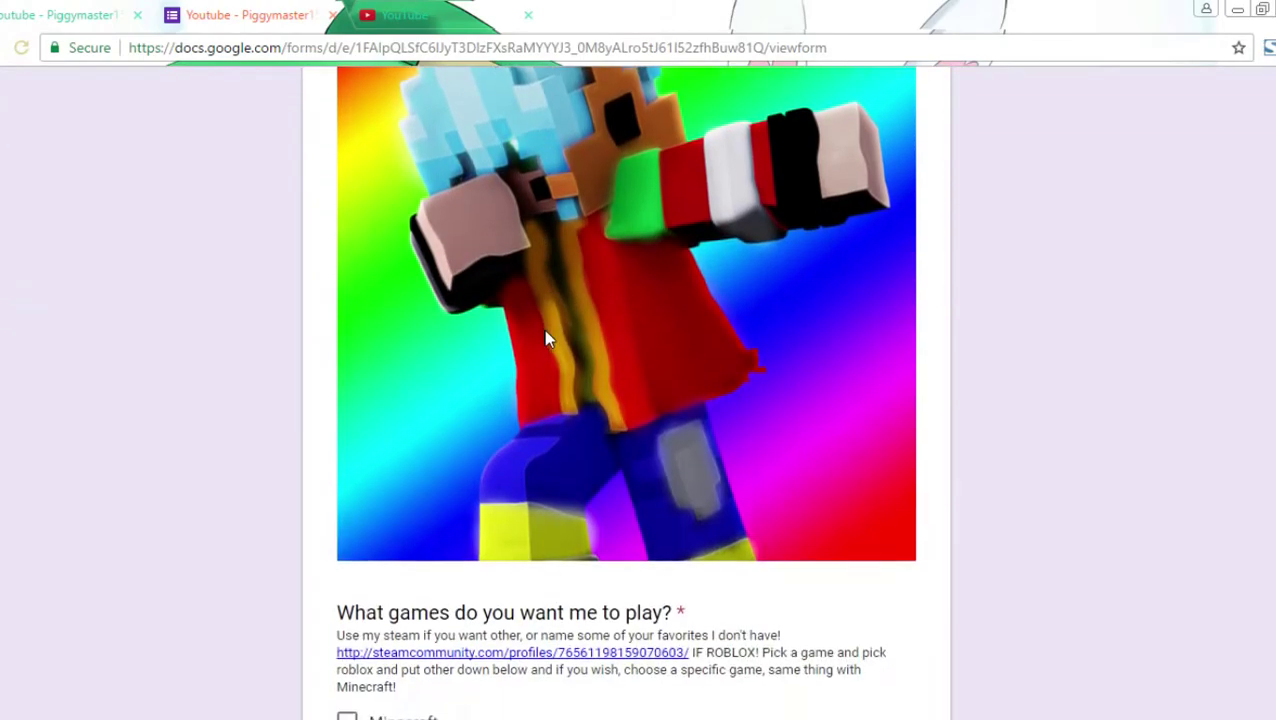
scroll(545, 343, "down", 1)
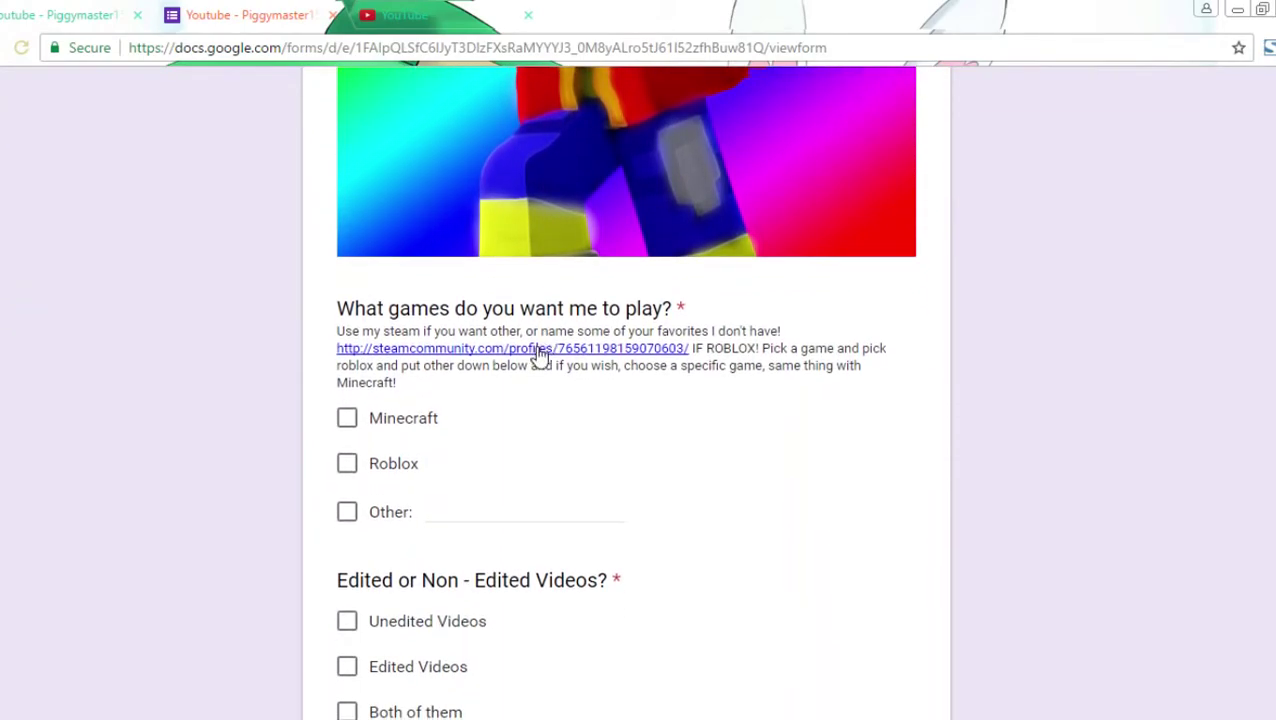
scroll(502, 385, "down", 2)
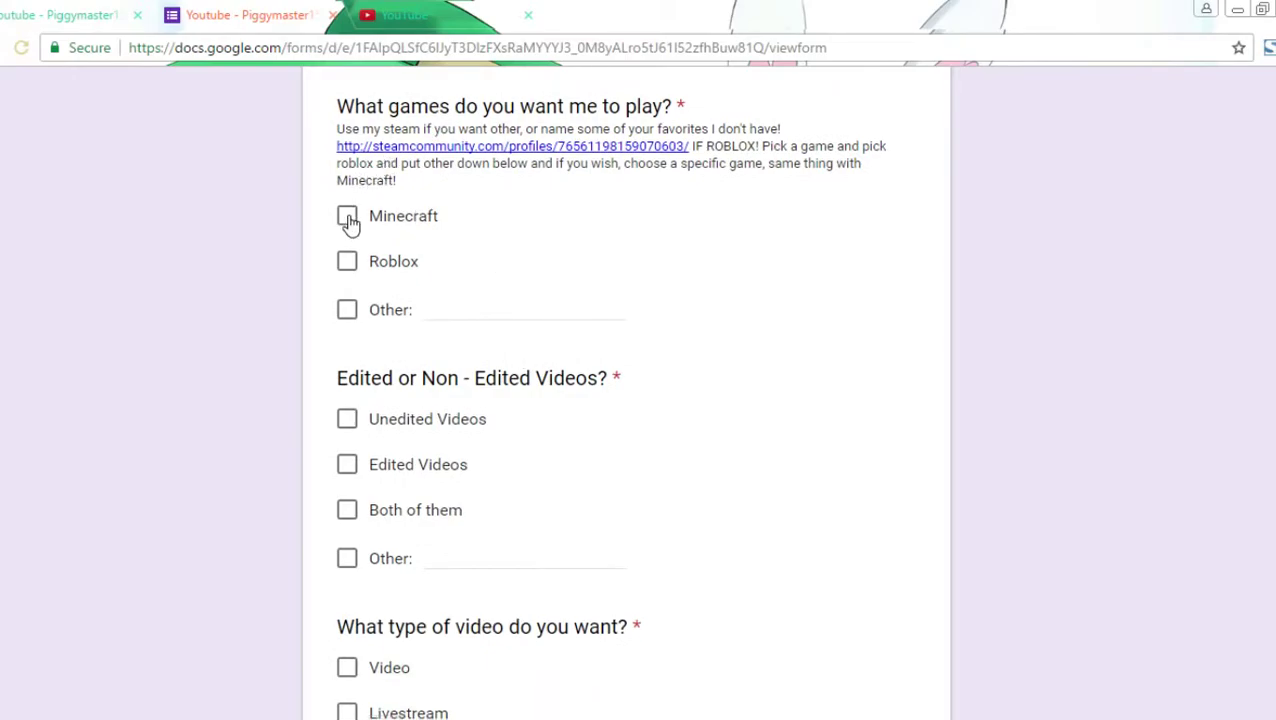
left_click(349, 222)
left_click(350, 262)
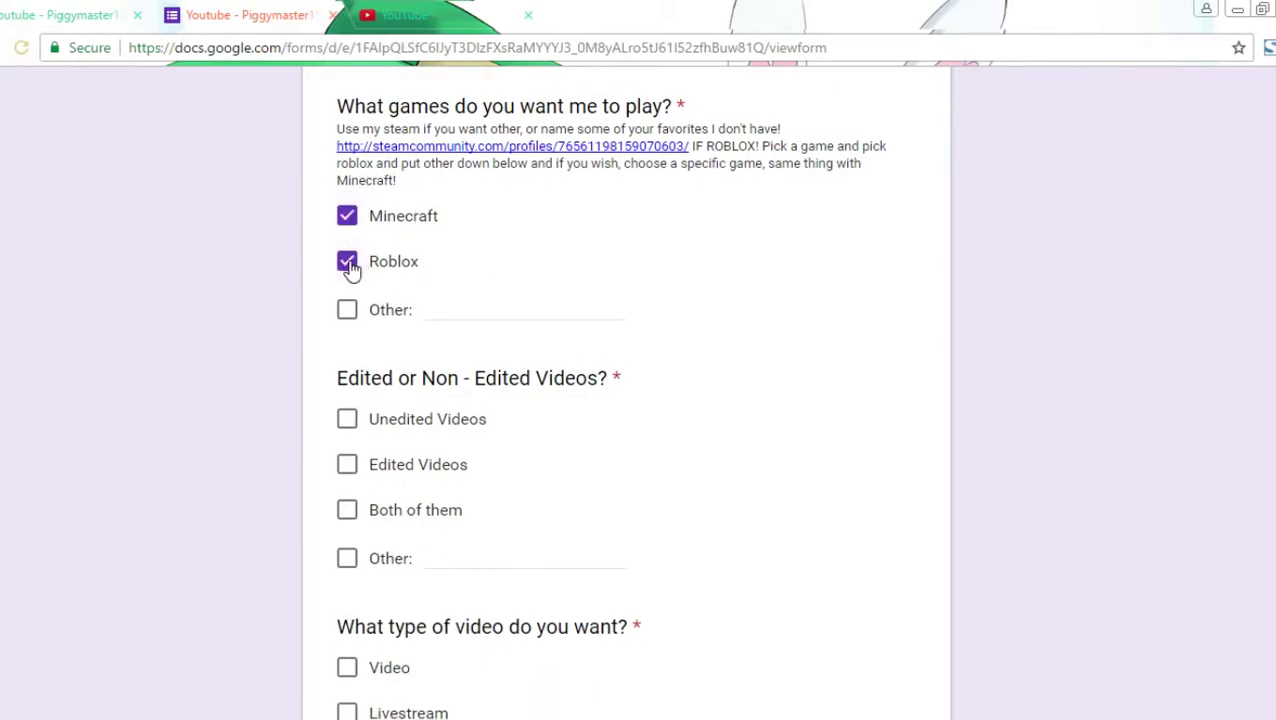
left_click(351, 266)
left_click(346, 217)
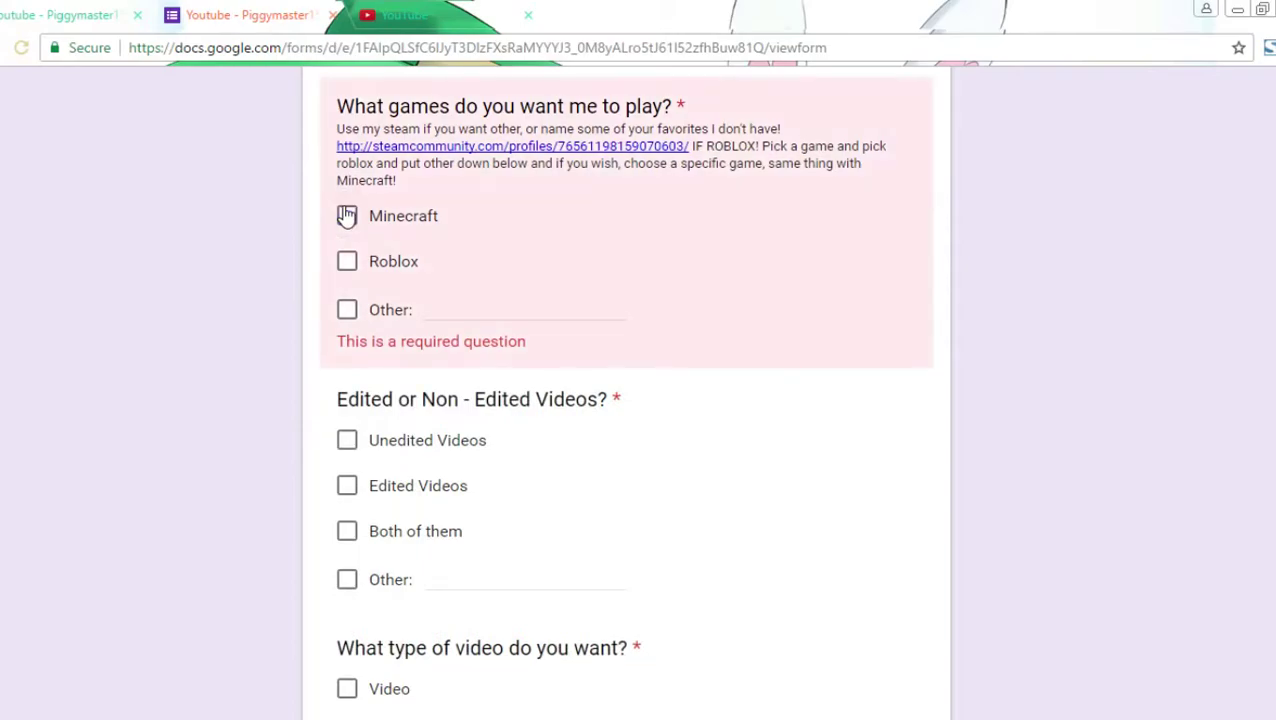
Tick Other, type 'Blackwake', replace it with 'Slime Rancher', then delete it and untick Other.
double_click(346, 310)
left_click(348, 310)
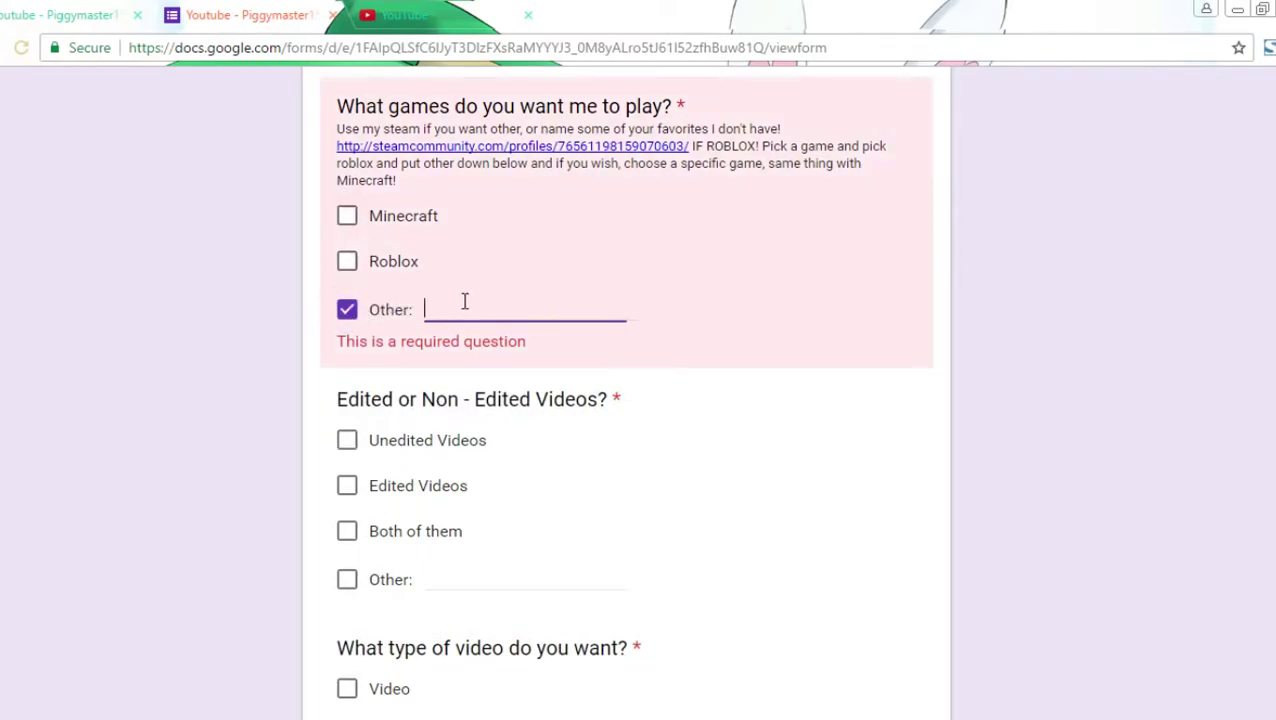
type("Bla")
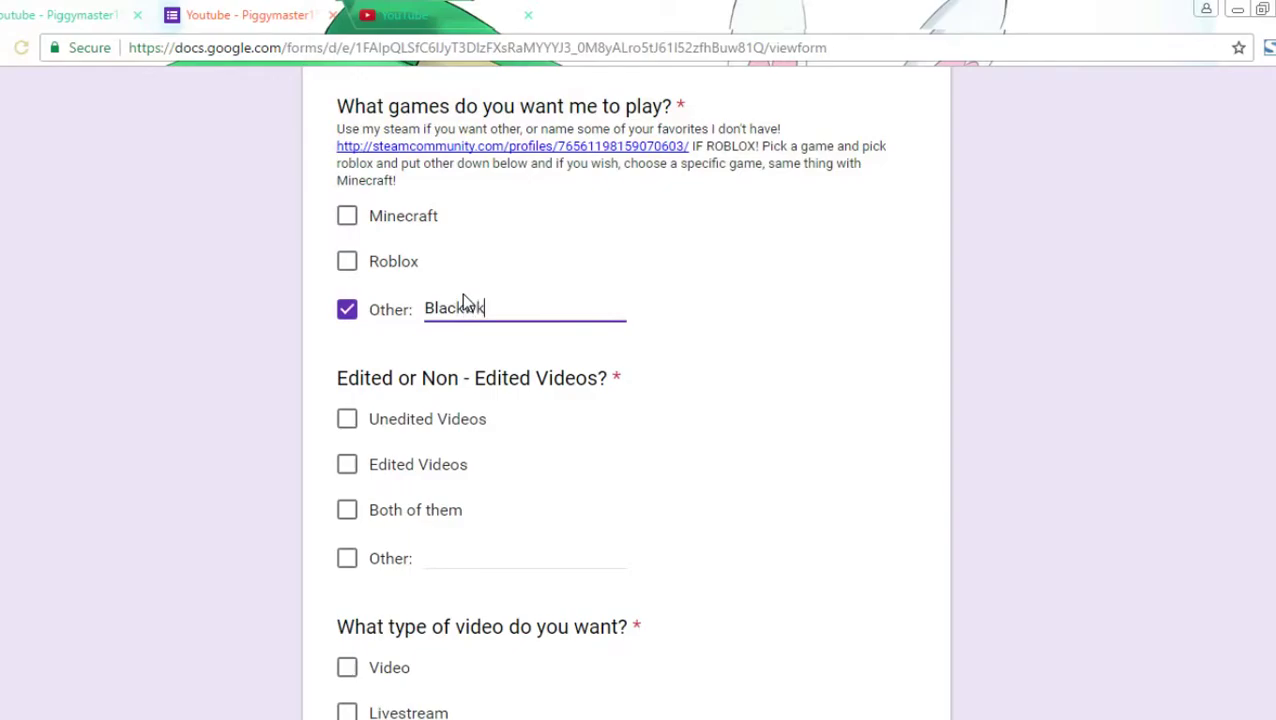
type("ckwake")
left_click_drag(514, 310, 72, 249)
type("Slime Rancher")
left_click_drag(538, 310, 316, 302)
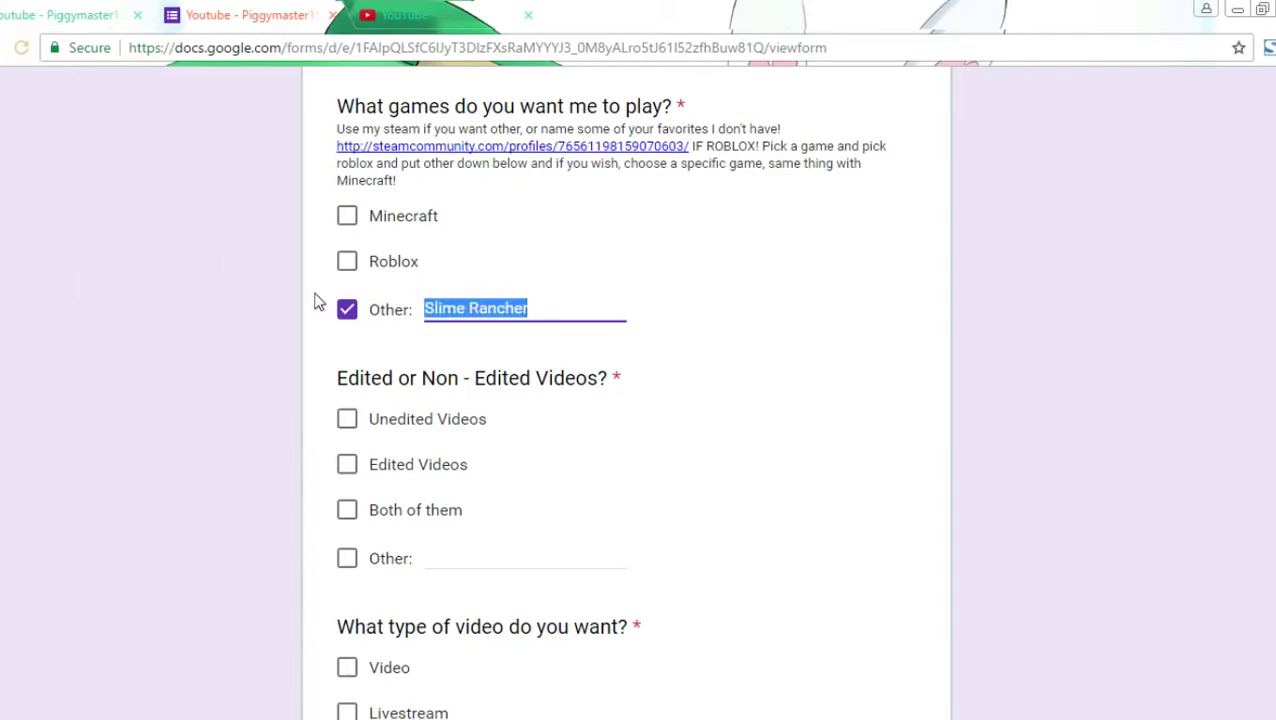
key("BackSpace")
left_click(262, 304)
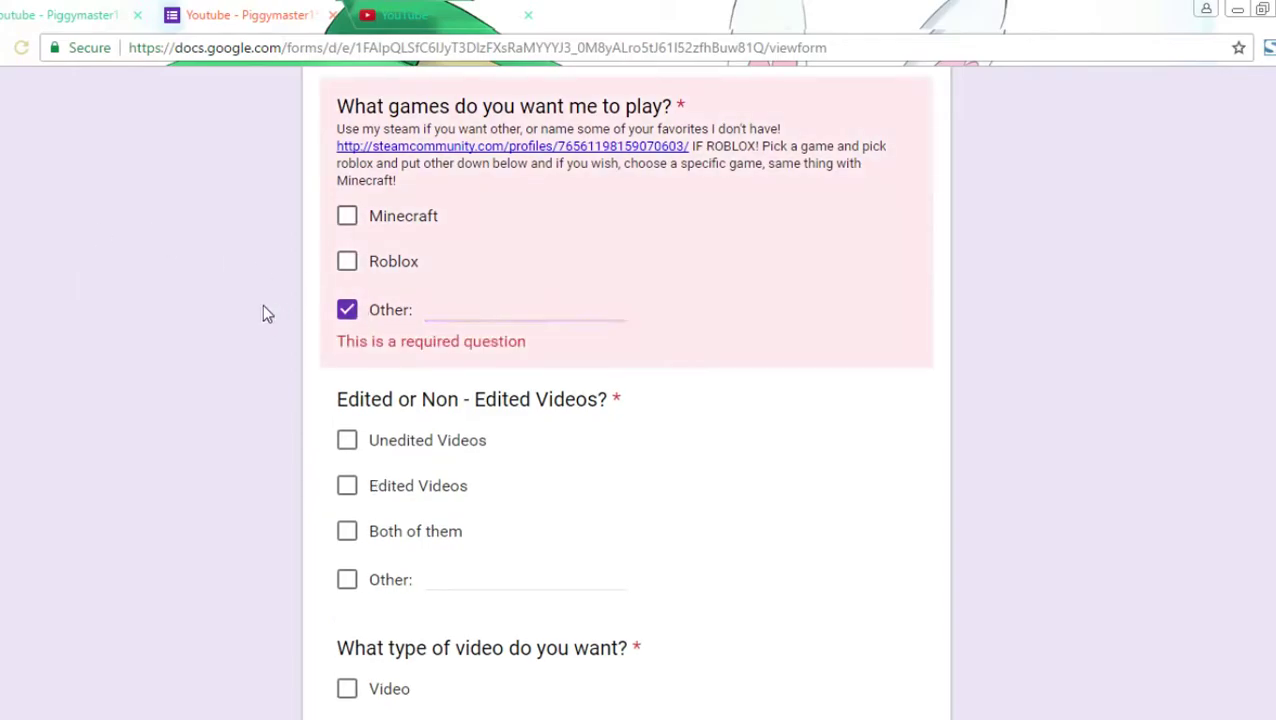
left_click(348, 318)
scroll(350, 325, "down", 1)
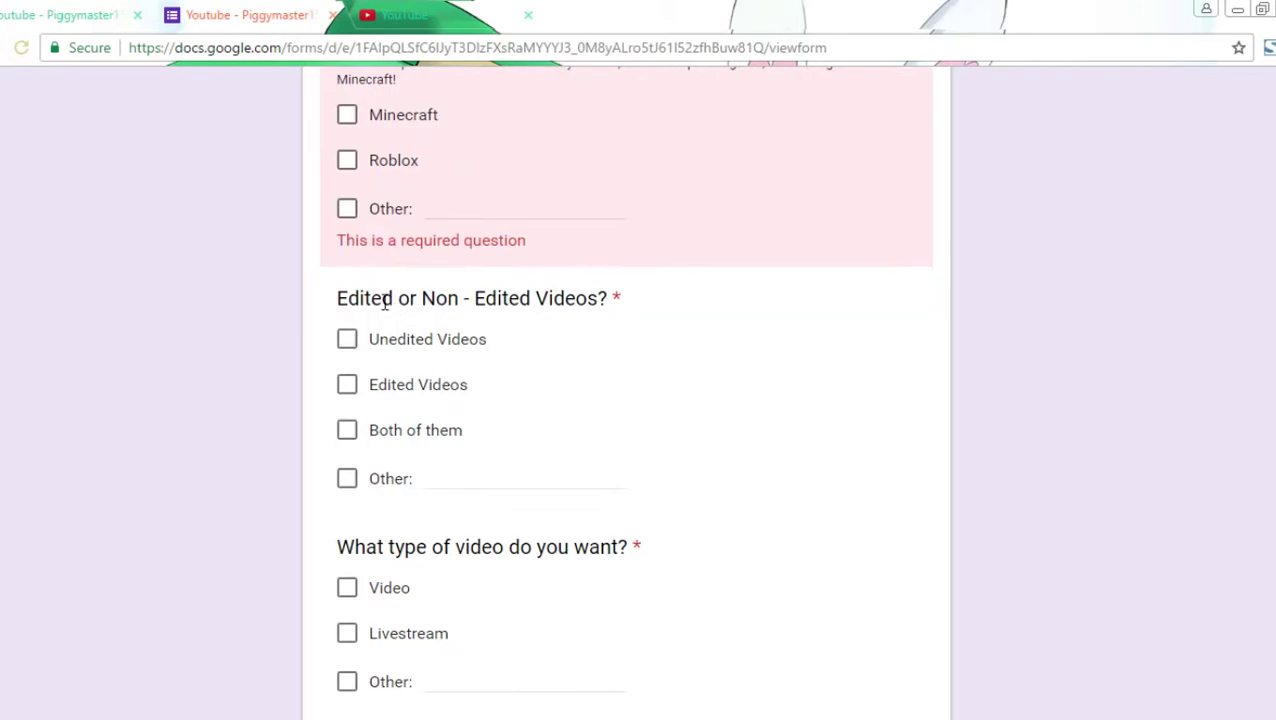
Tick Minecraft for games and Both of them for edited videos, unticking a trial Other.
left_click(350, 117)
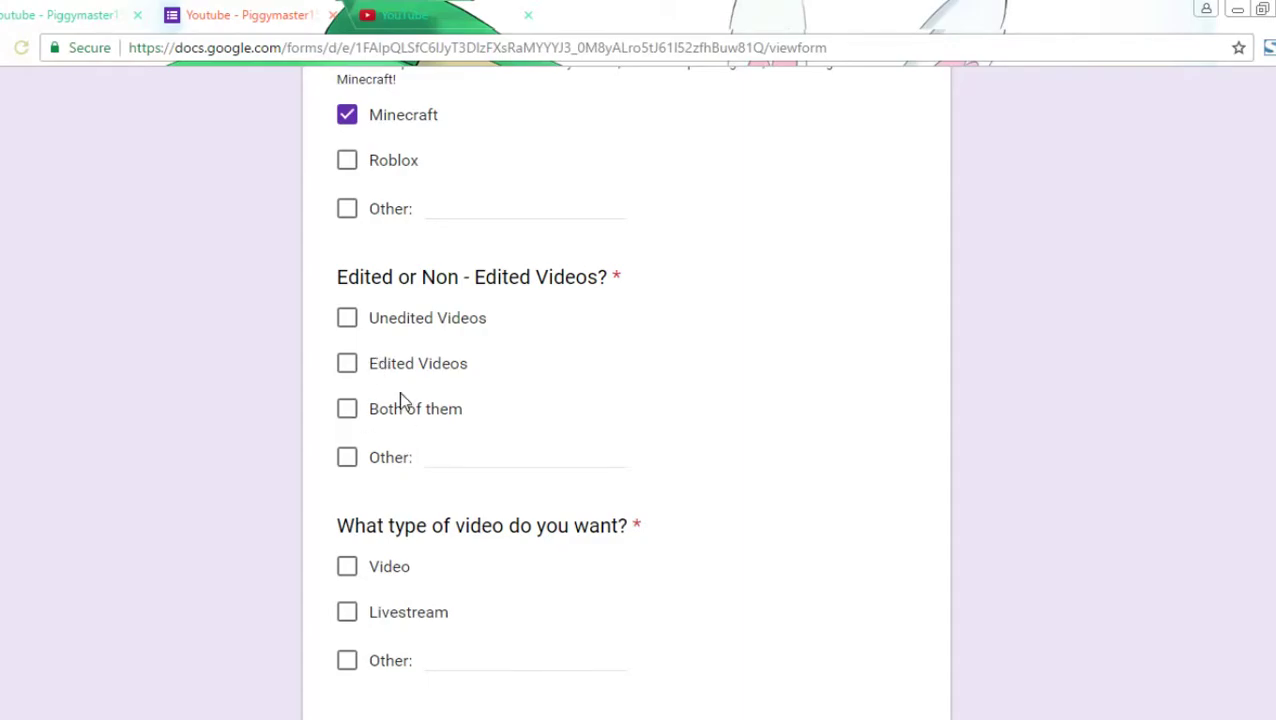
left_click(345, 458)
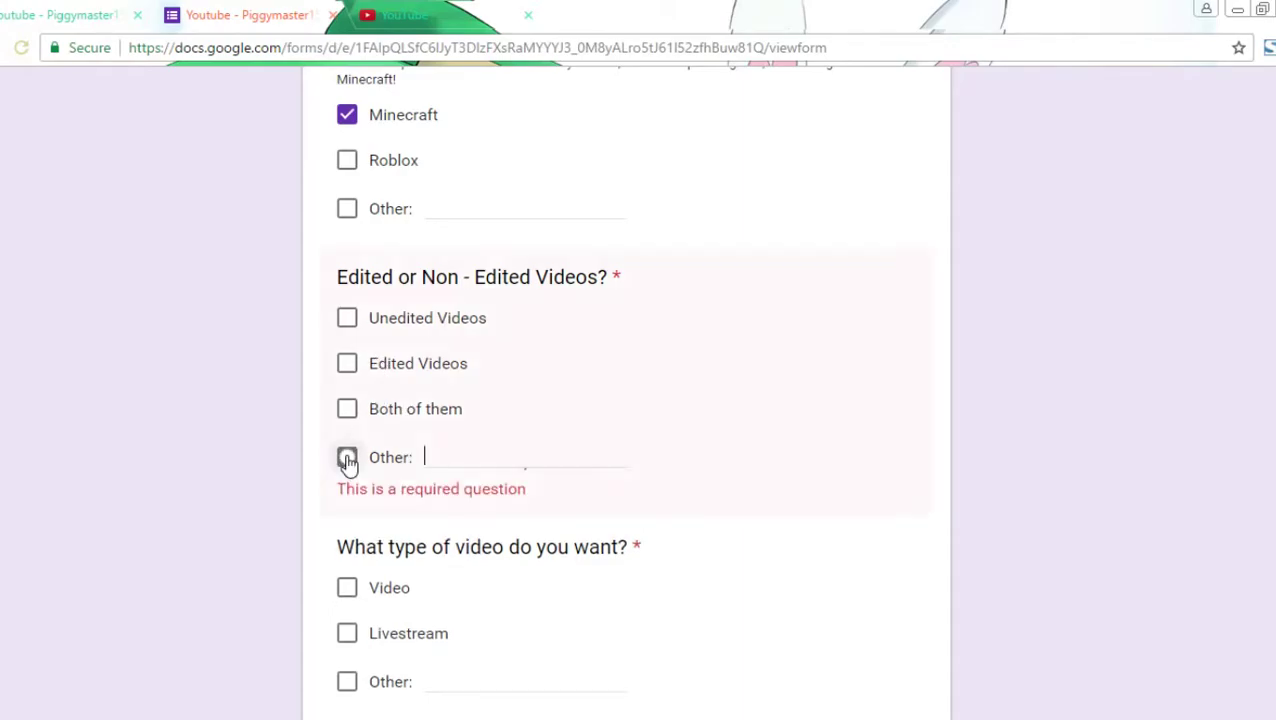
left_click(345, 458)
scroll(480, 380, "down", 2)
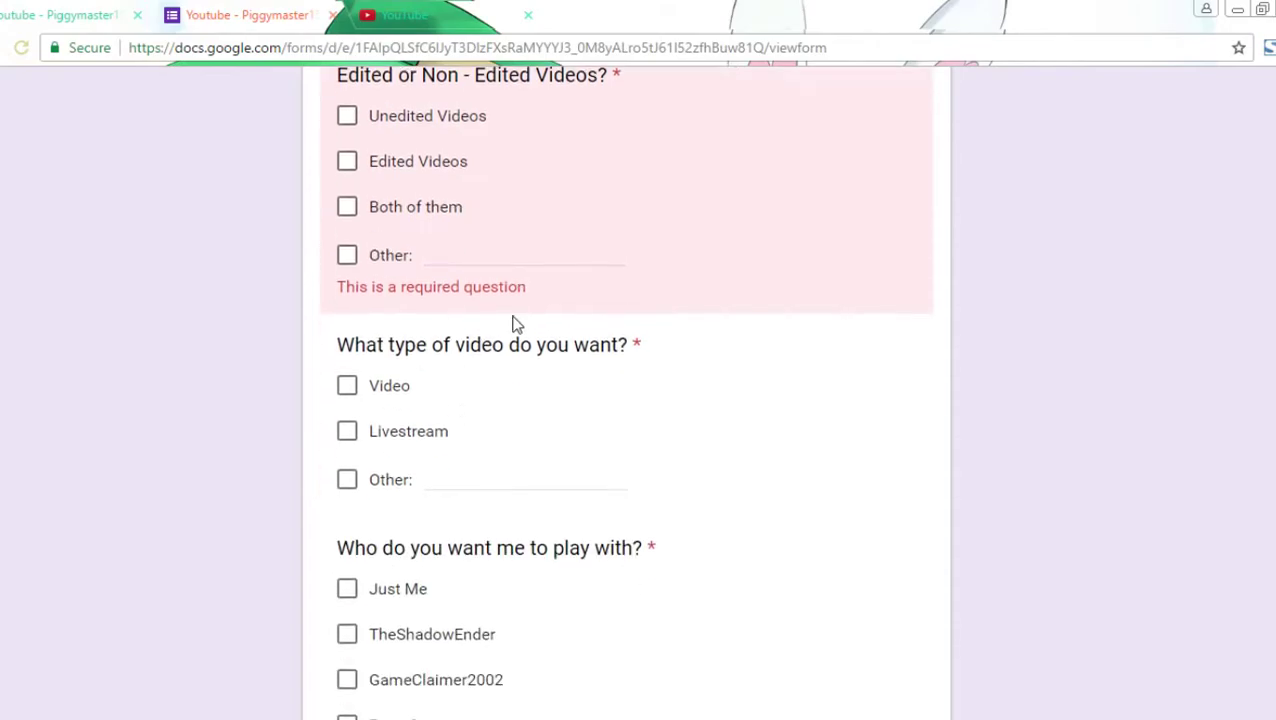
left_click(350, 212)
Choose Video as the wanted video type after ticking and unticking Other.
scroll(450, 280, "down", 1)
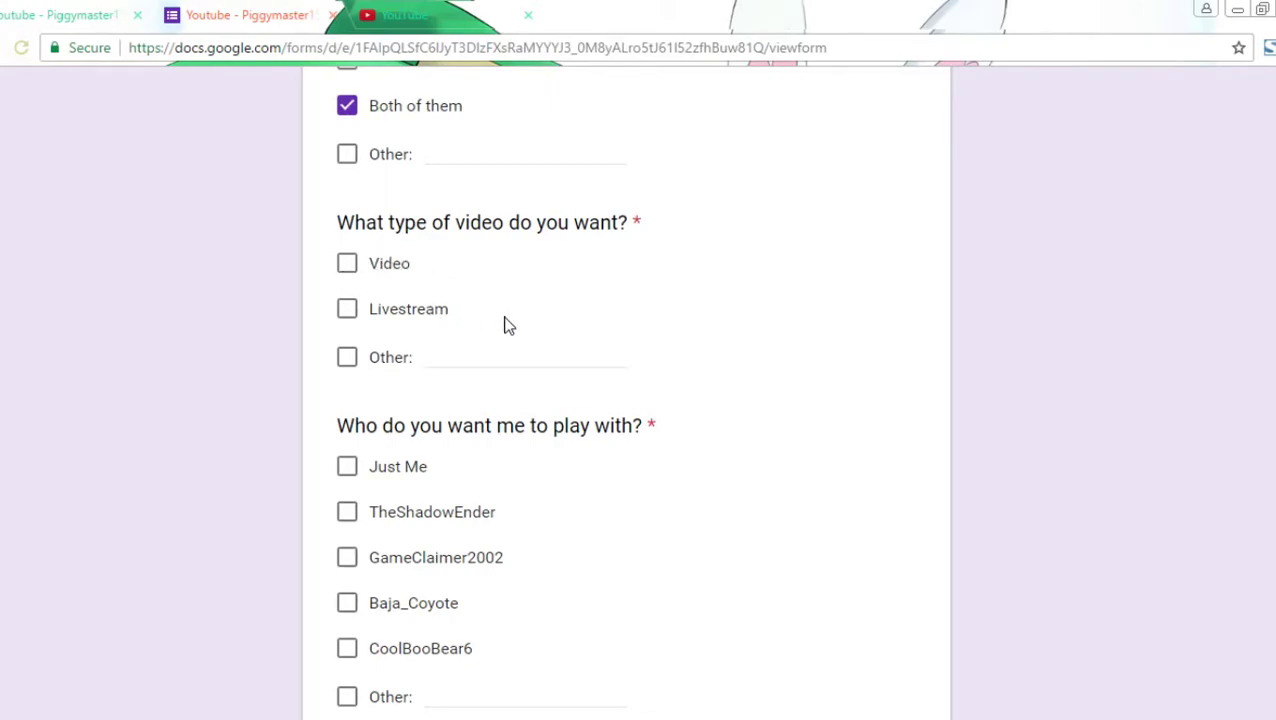
left_click(349, 365)
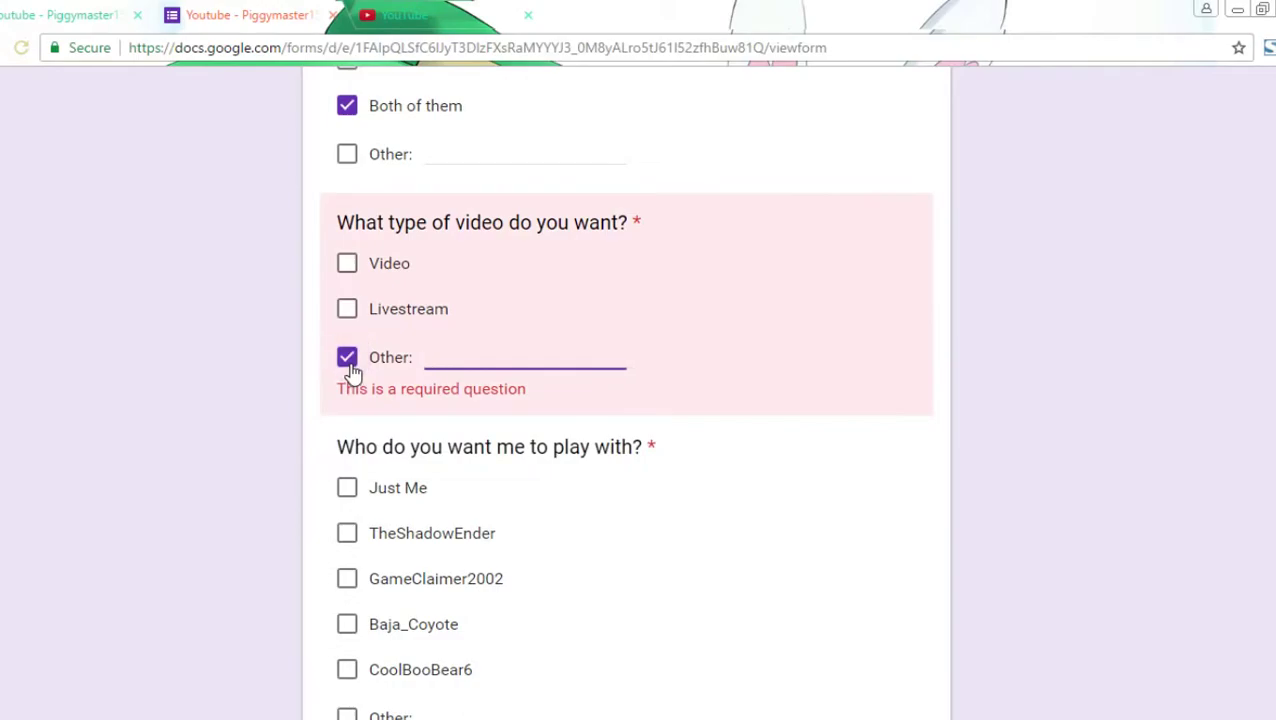
left_click(349, 362)
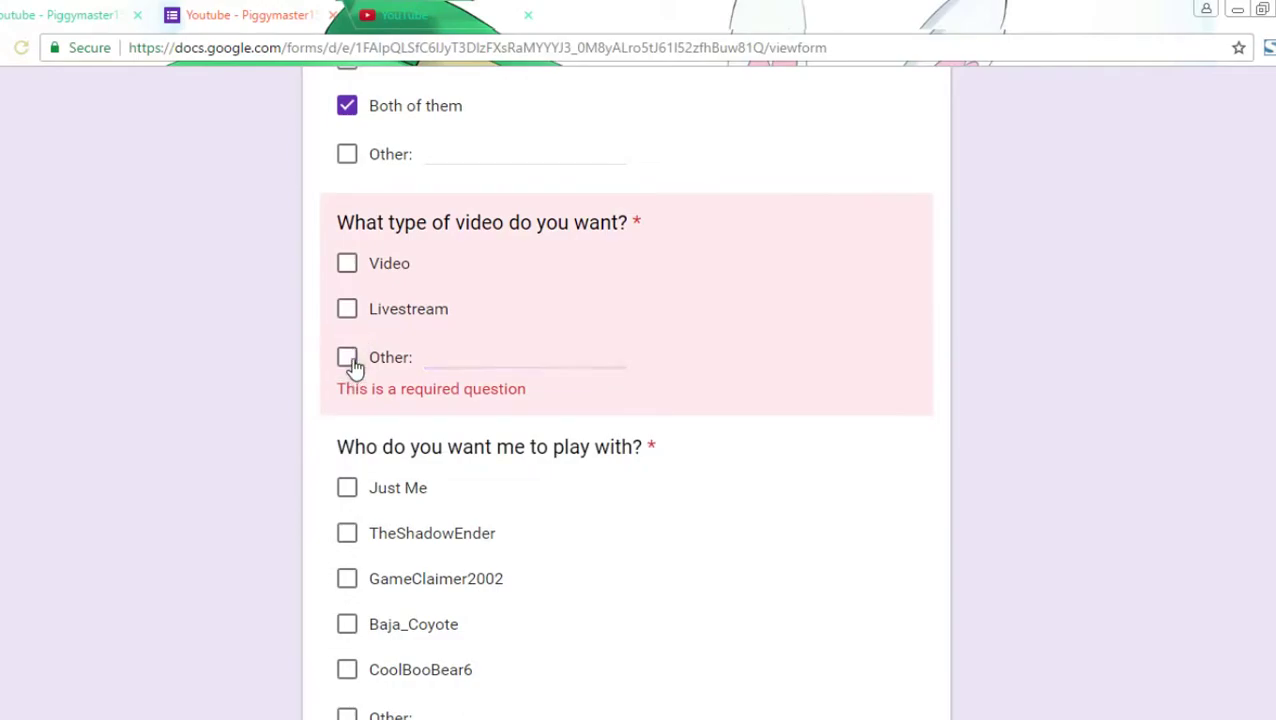
left_click(345, 263)
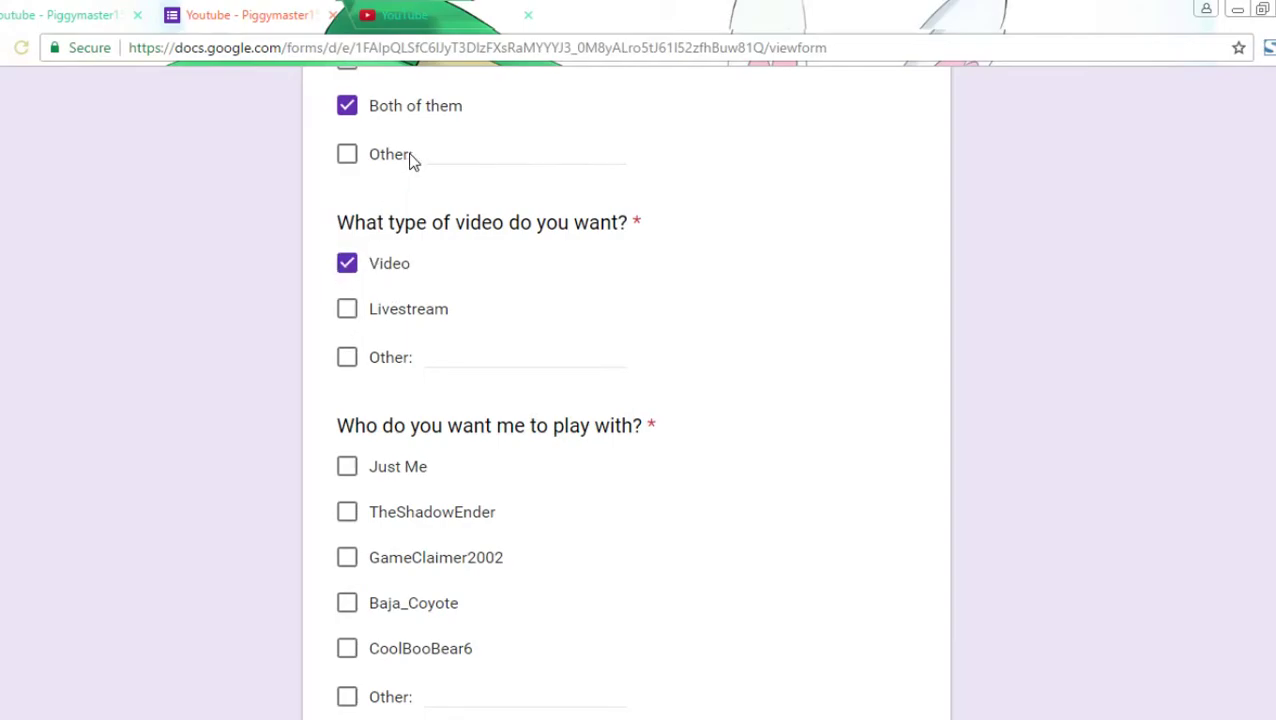
Tick Just Me as the play partner, briefly ticking and unticking the first player name.
scroll(440, 250, "down", 2)
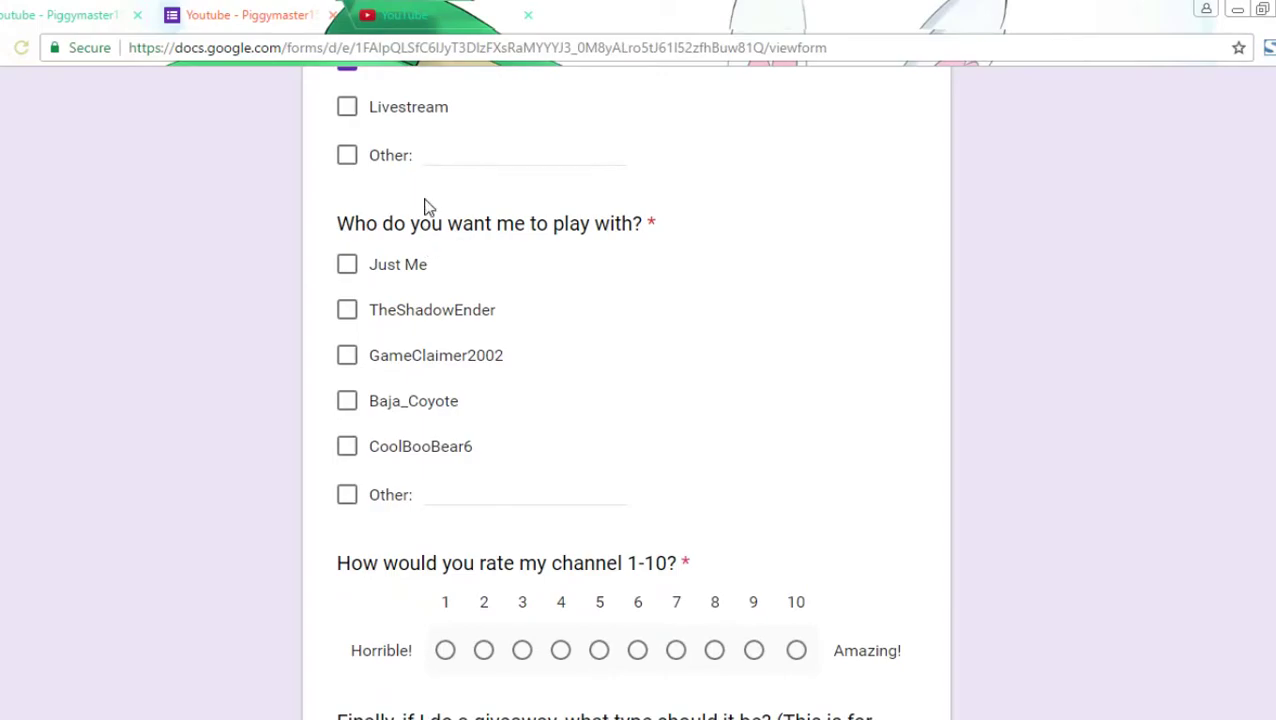
scroll(527, 162, "down", 1)
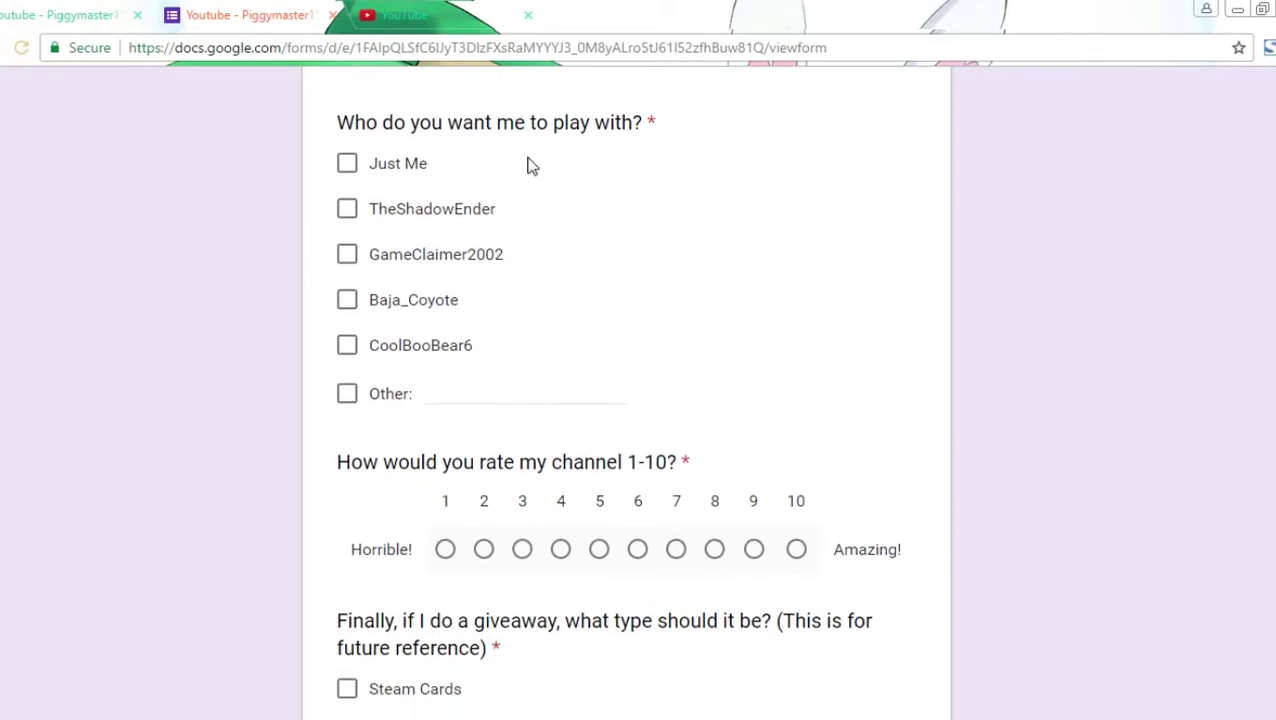
scroll(530, 164, "up", 2)
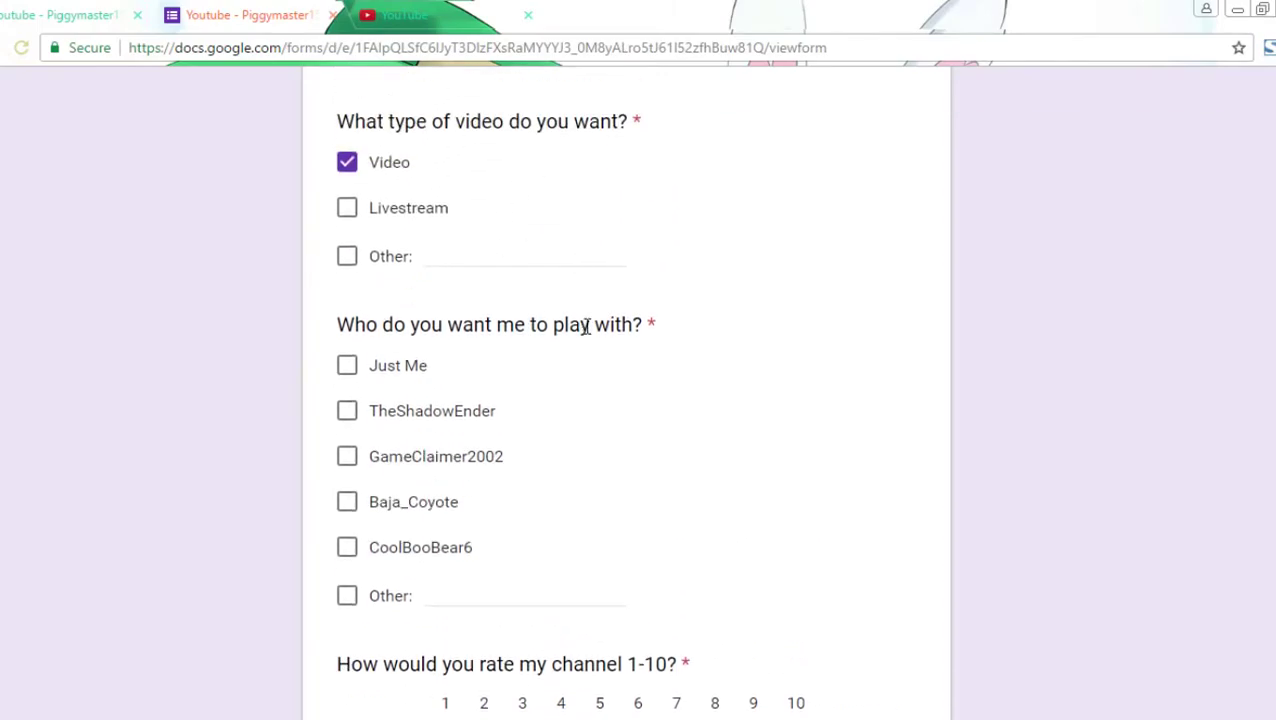
left_click(349, 366)
scroll(357, 345, "down", 1)
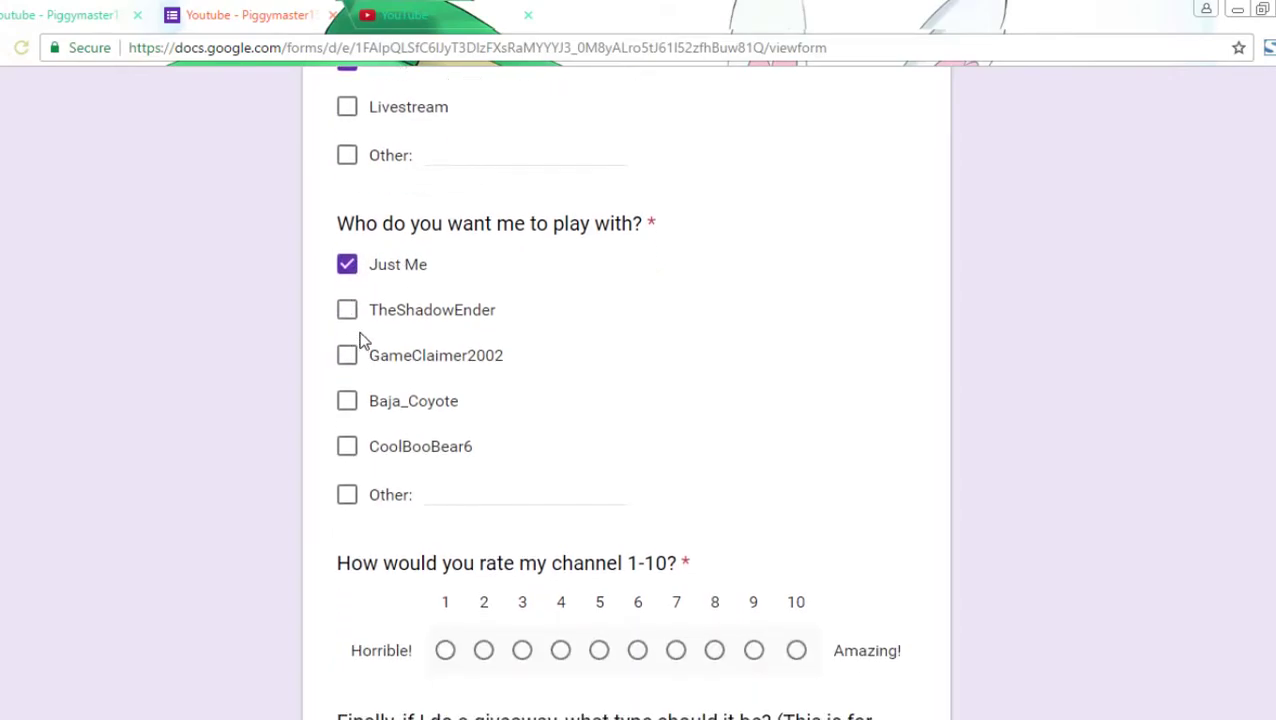
left_click(349, 314)
left_click(351, 318)
Tick and untick each of the remaining three player names, leaving only Just Me selected.
scroll(519, 324, "up", 10)
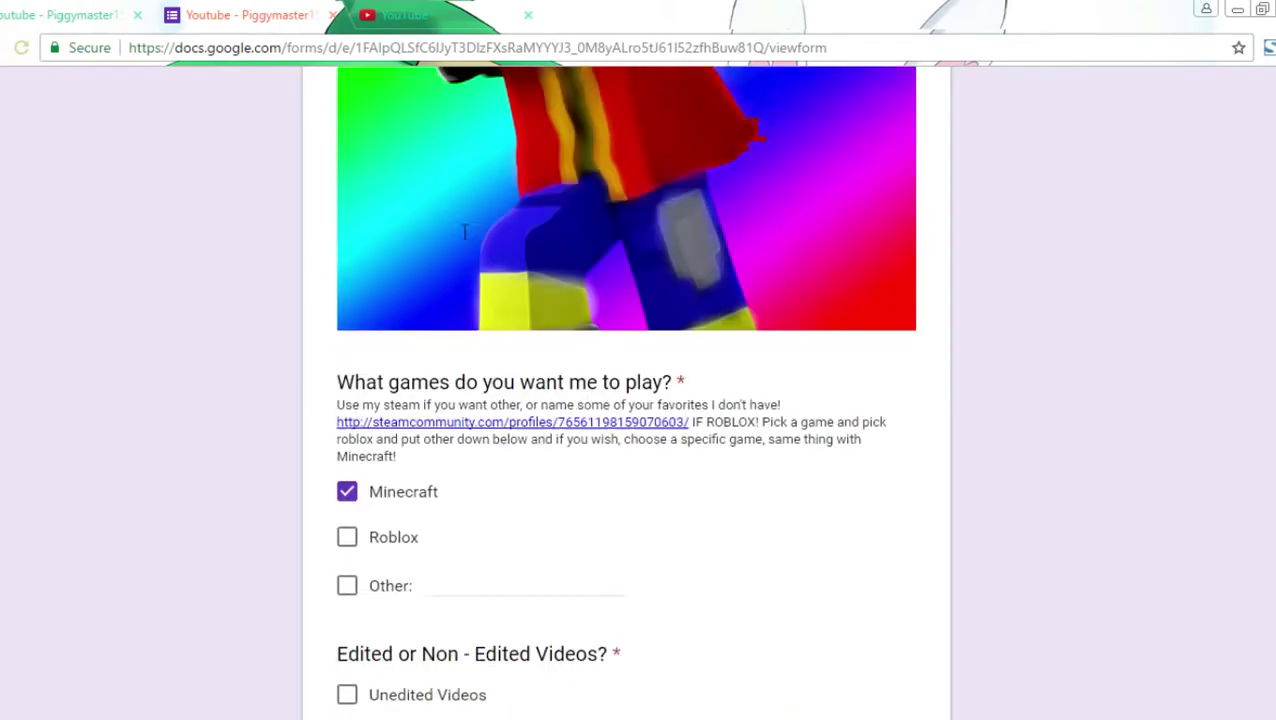
scroll(526, 335, "down", 10)
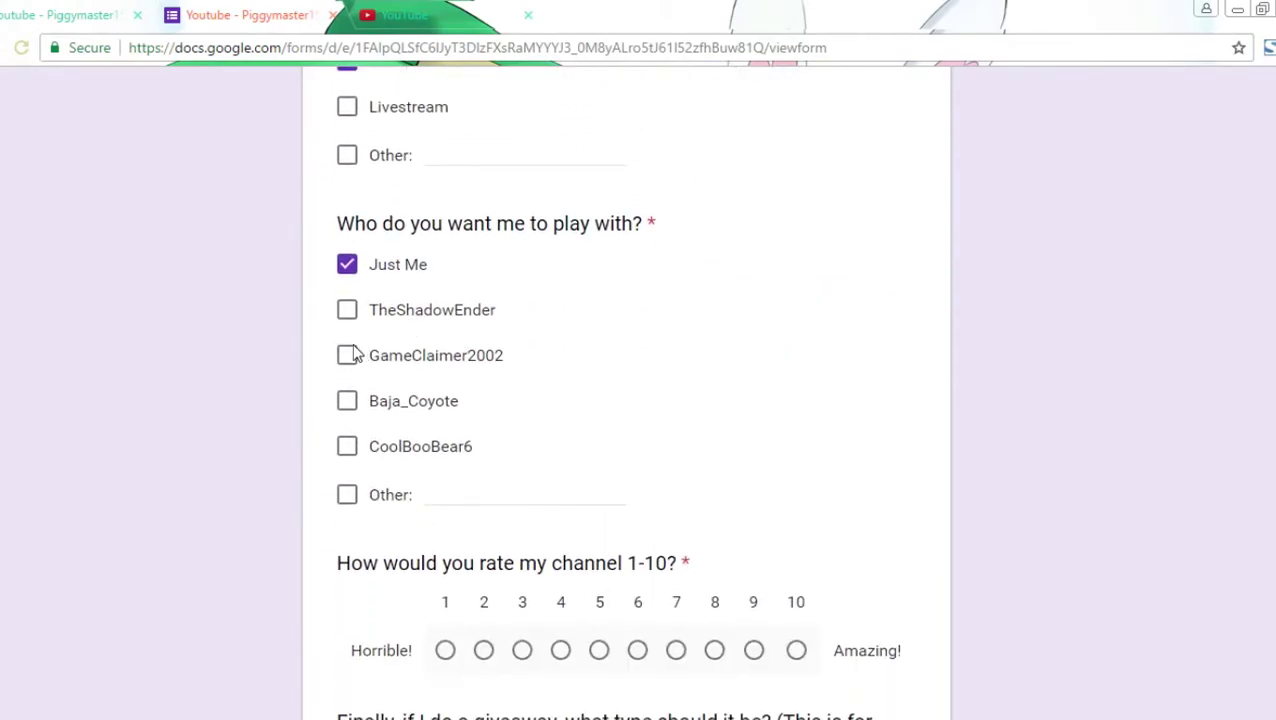
left_click(350, 357)
left_click(350, 357)
left_click(346, 402)
left_click(346, 402)
left_click(376, 455)
left_click(376, 455)
scroll(376, 455, "up", 3)
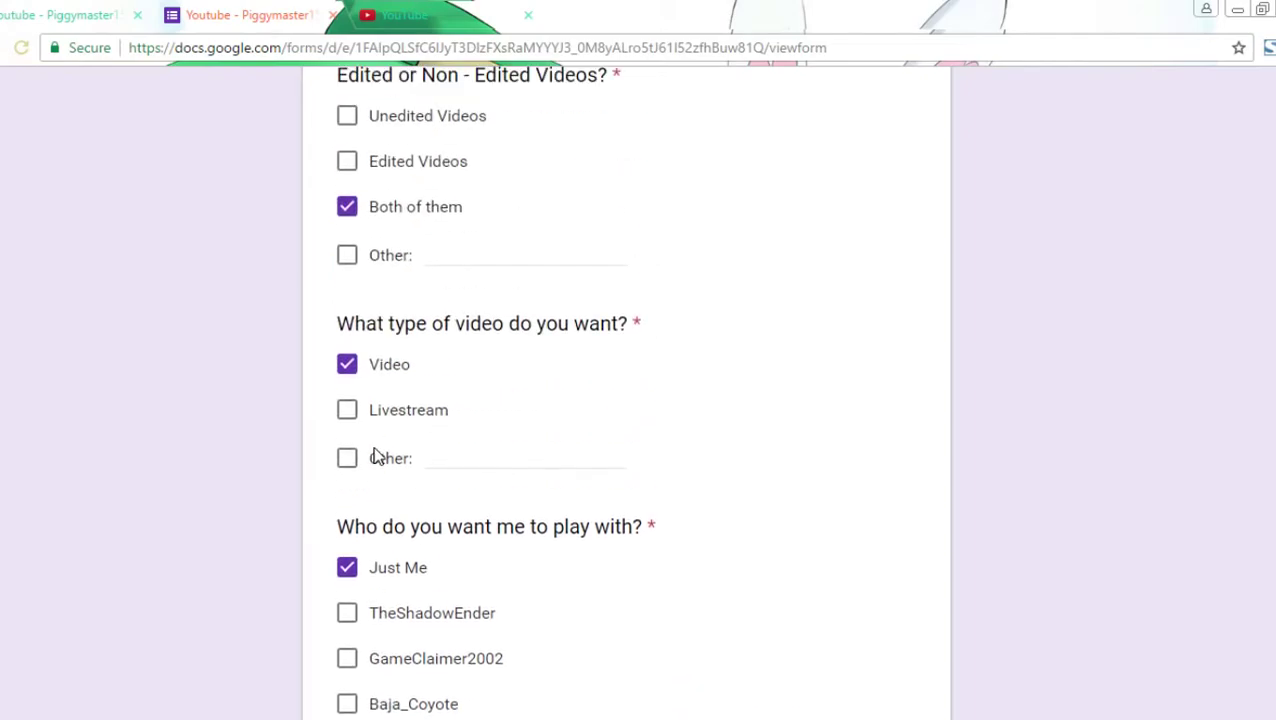
scroll(376, 455, "down", 5)
scroll(376, 449, "up", 4)
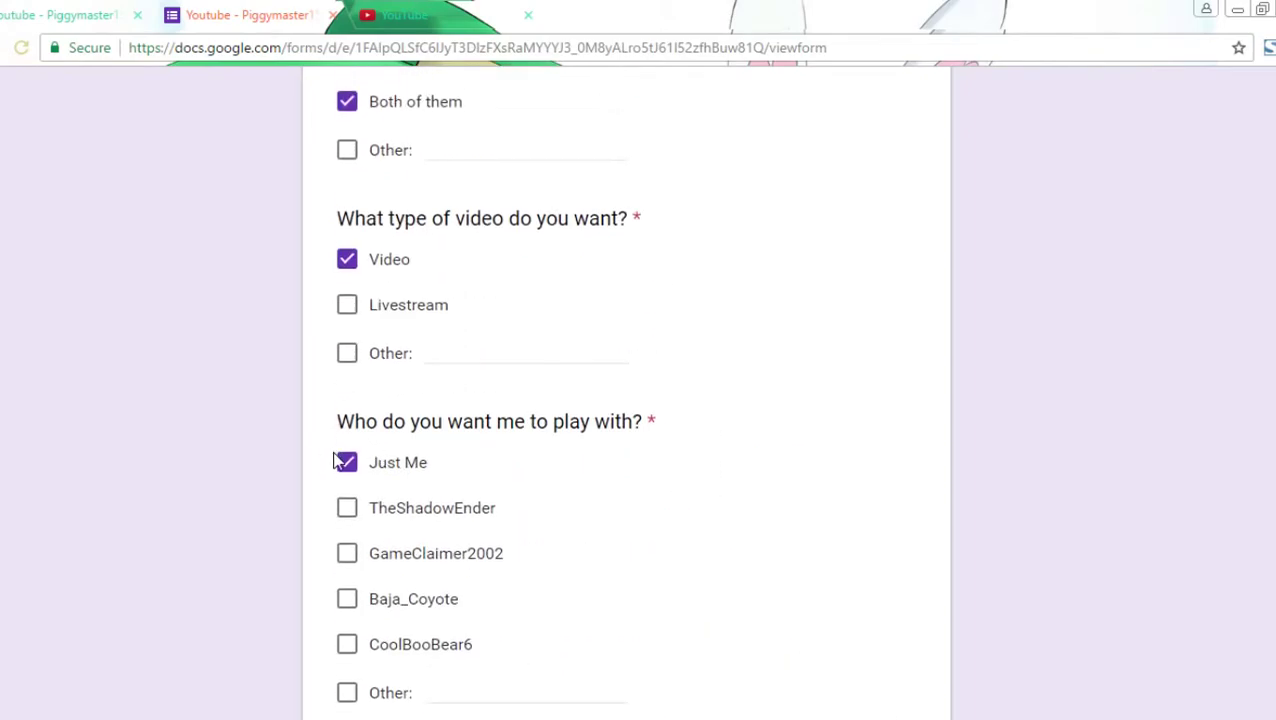
scroll(358, 592, "down", 1)
scroll(358, 592, "down", 2)
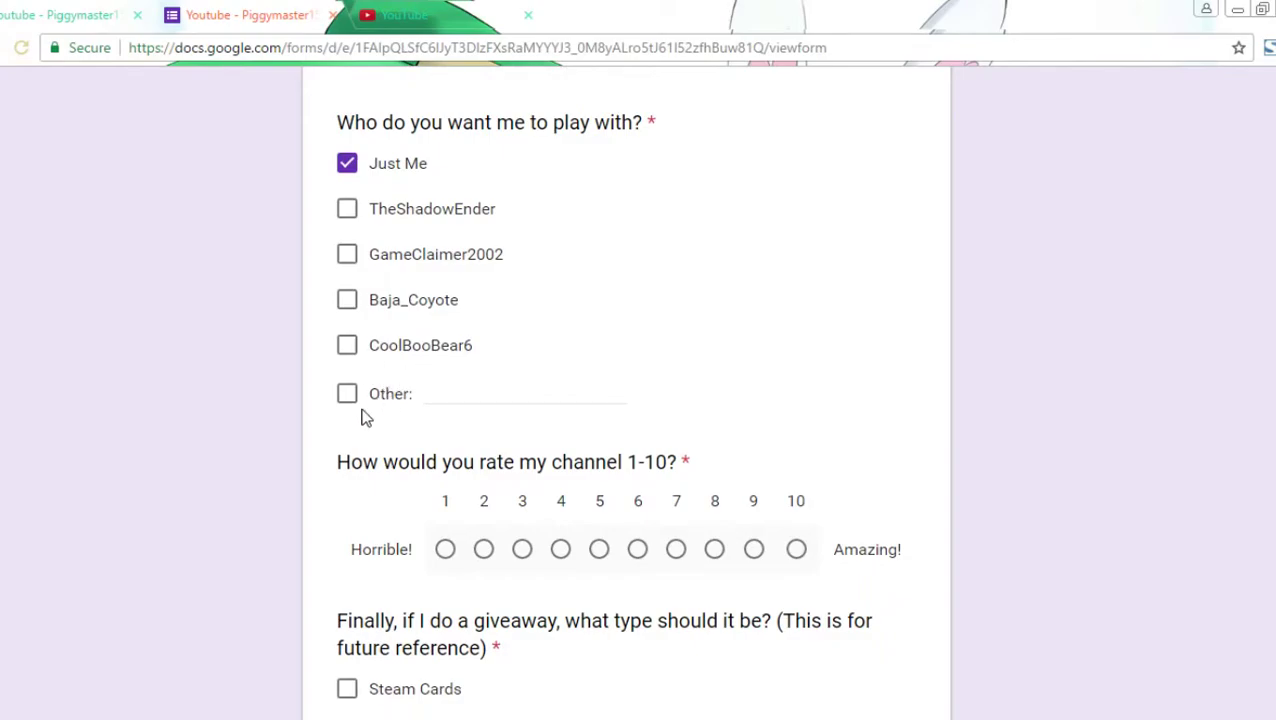
Rate the channel 10 on the scale, after trying ratings 1 and 5.
scroll(444, 447, "down", 1)
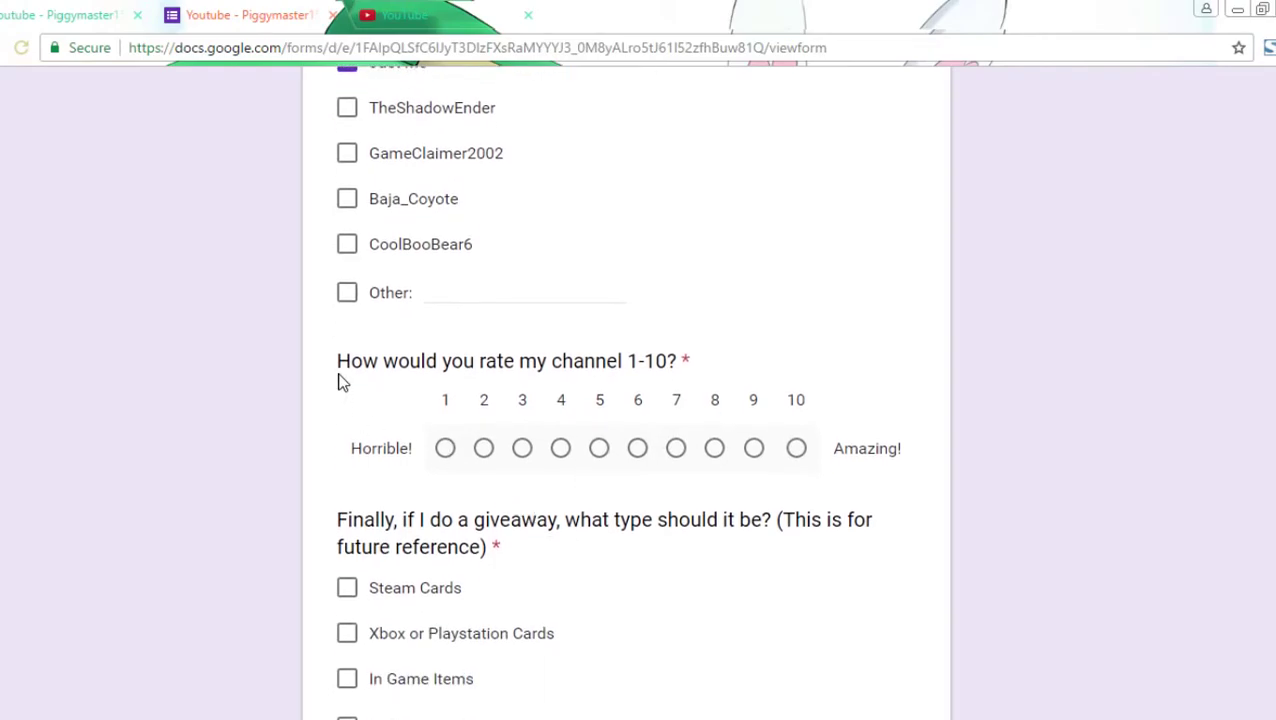
scroll(345, 350, "down", 1)
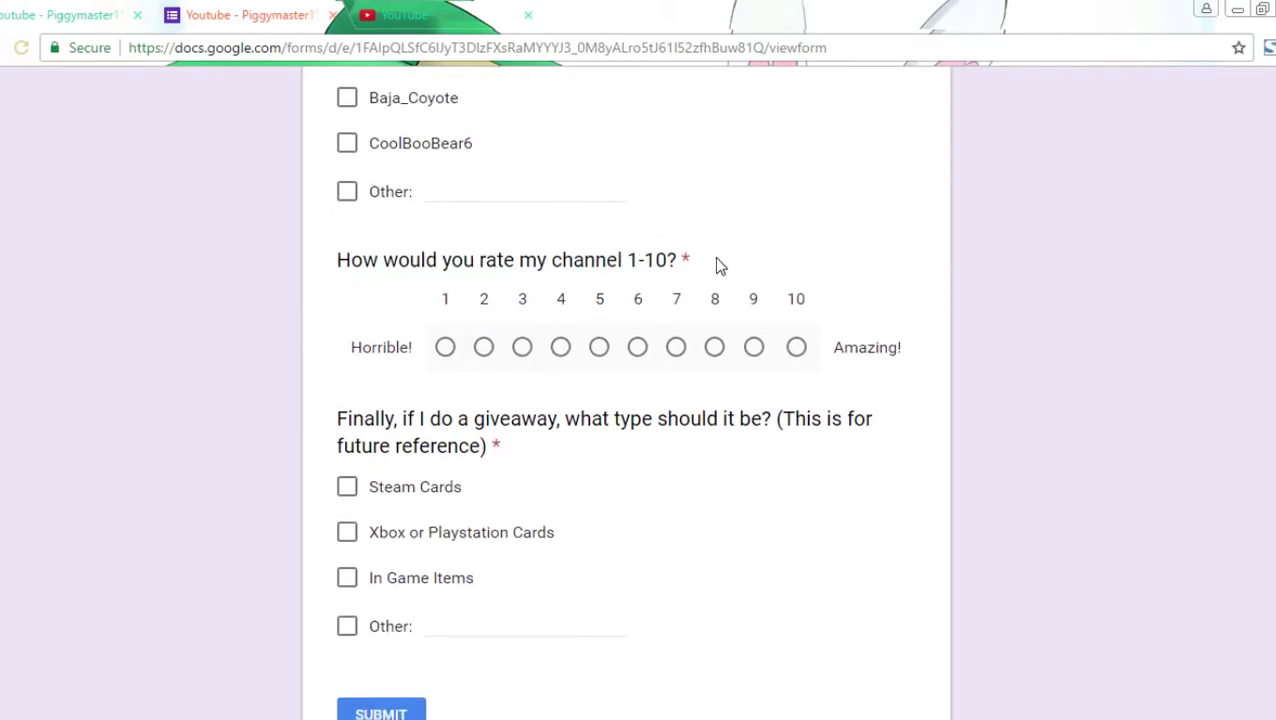
left_click_drag(702, 263, 328, 279)
left_click(323, 280)
left_click(795, 347)
left_click(444, 347)
left_click(599, 347)
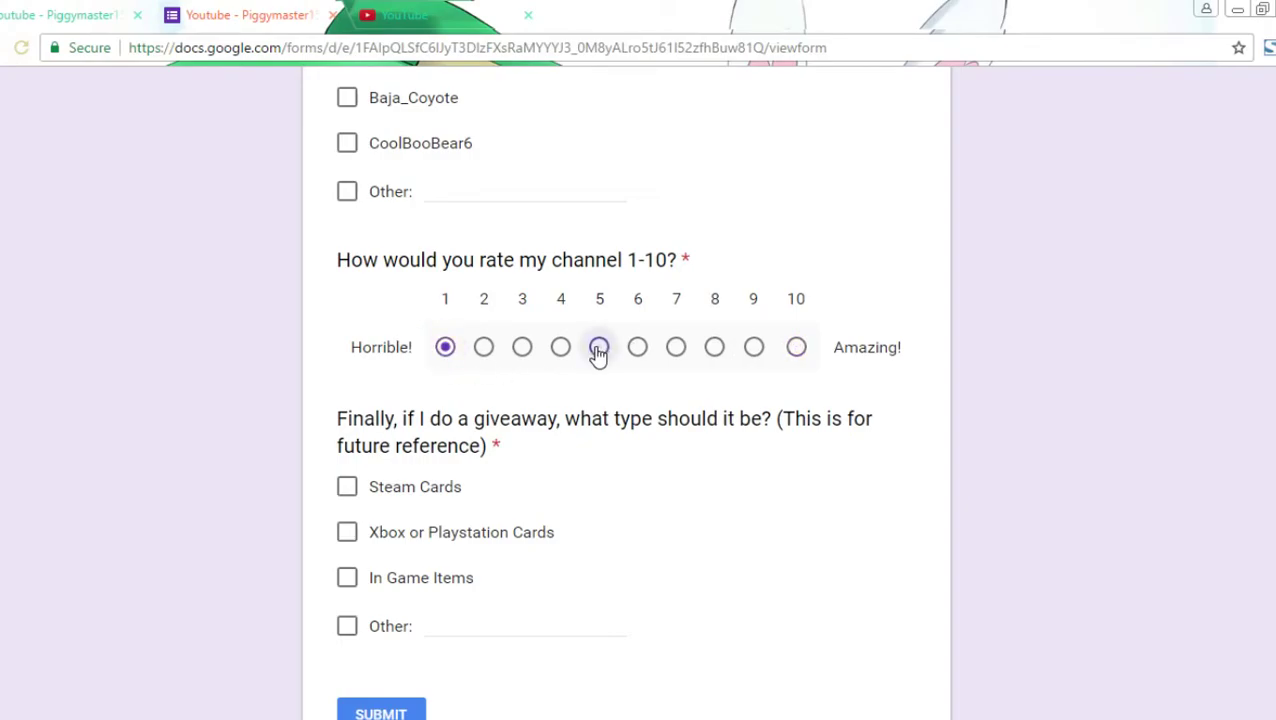
left_click(797, 348)
scroll(798, 350, "down", 1)
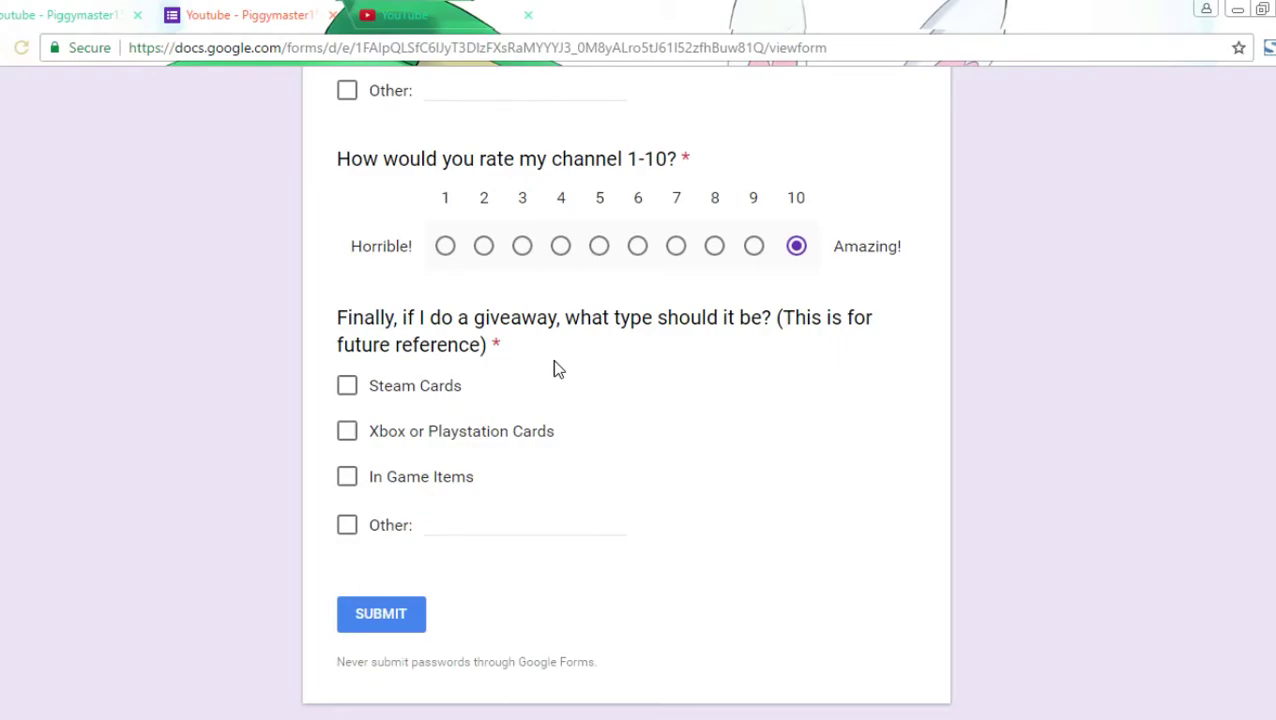
Tick Other for the giveaway, type 'google cards' and 'itunes', then delete the text.
left_click_drag(552, 359, 316, 322)
left_click(377, 345)
scroll(375, 320, "down", 1)
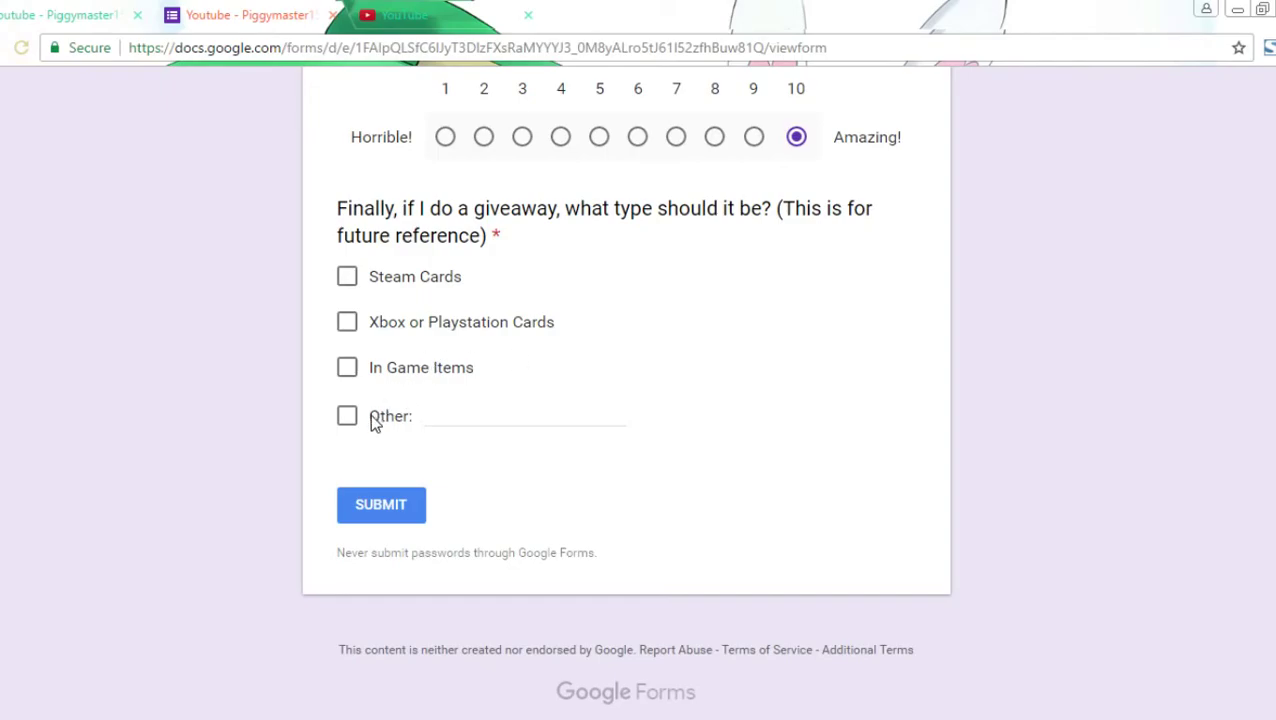
left_click(458, 415)
type("google cards")
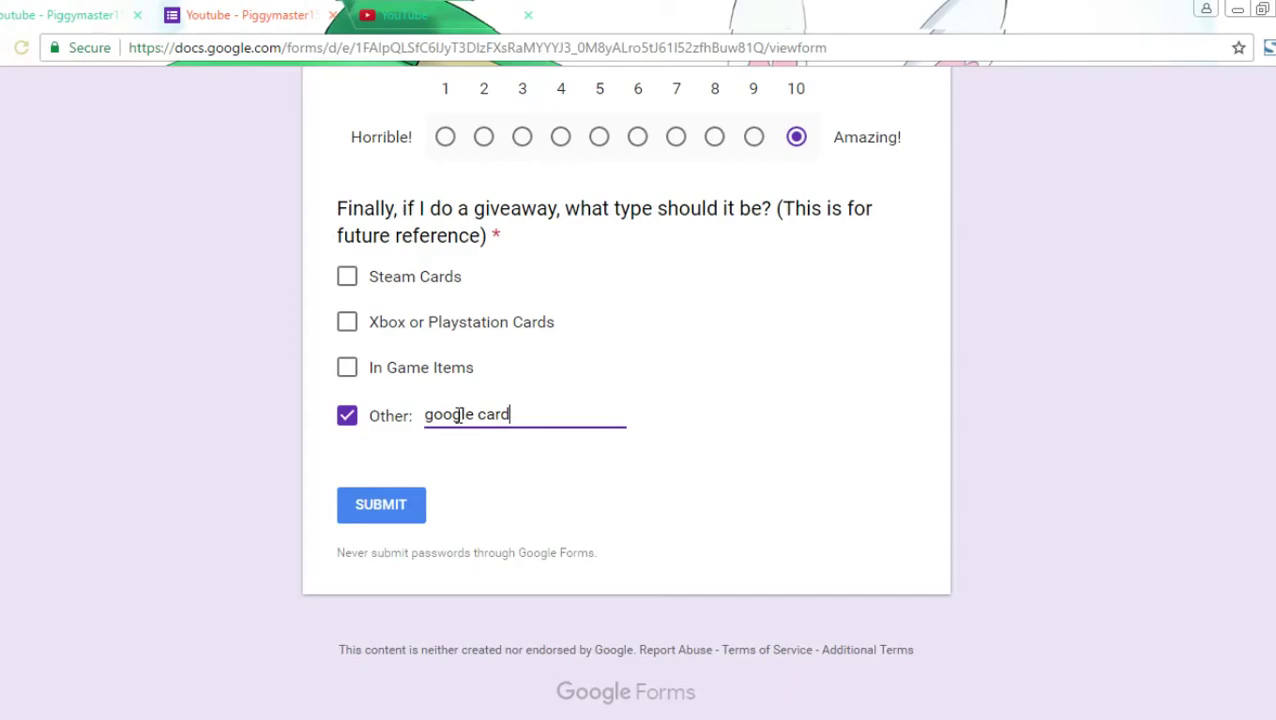
key("BackSpace")
key("BackSpace")
key("BackSpace")
key("BackSpace")
key("BackSpace")
key("BackSpace")
key("BackSpace")
key("BackSpace")
key("BackSpace")
key("BackSpace")
key("BackSpace")
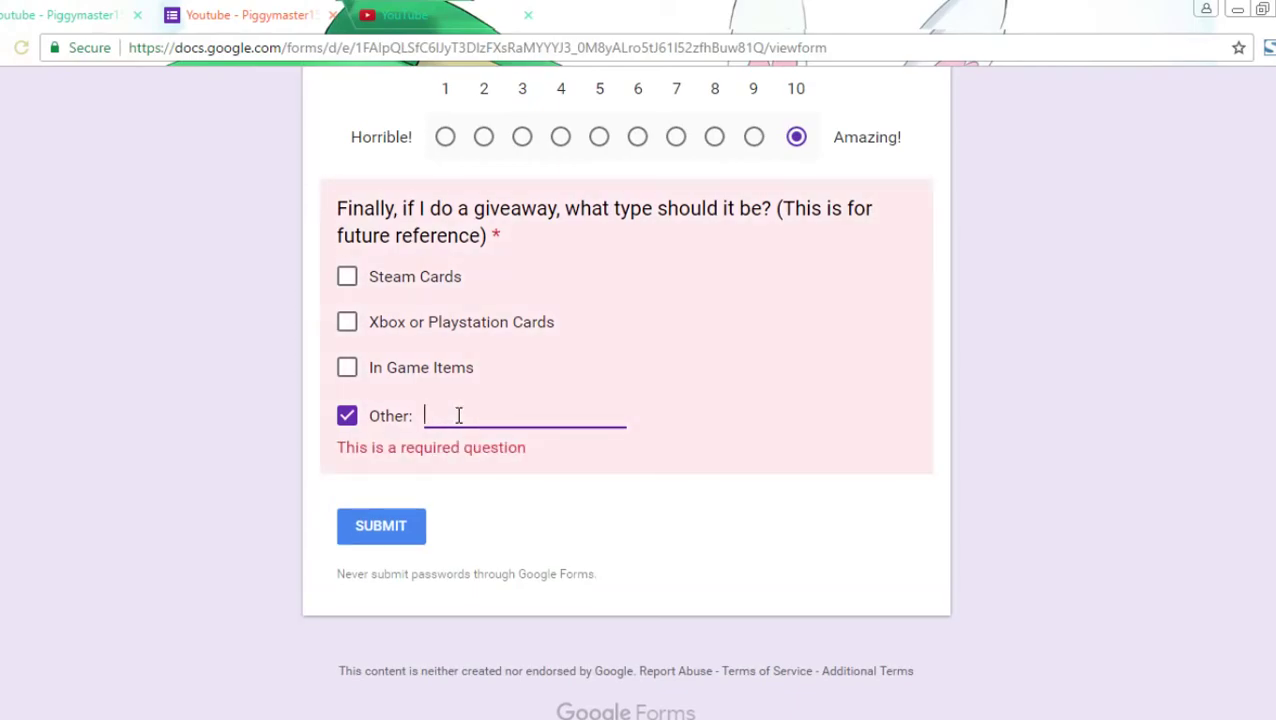
type("itunes")
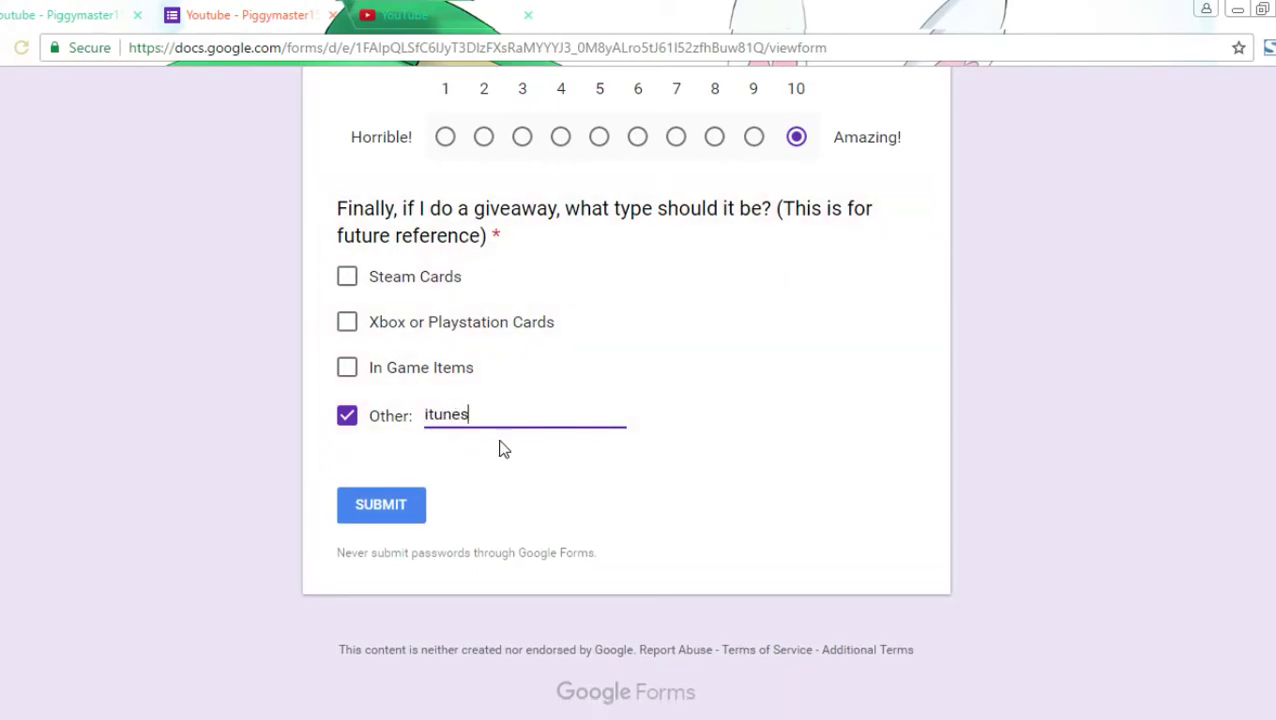
left_click_drag(501, 450, 461, 410)
left_click(527, 404)
double_click(527, 404)
key("BackSpace")
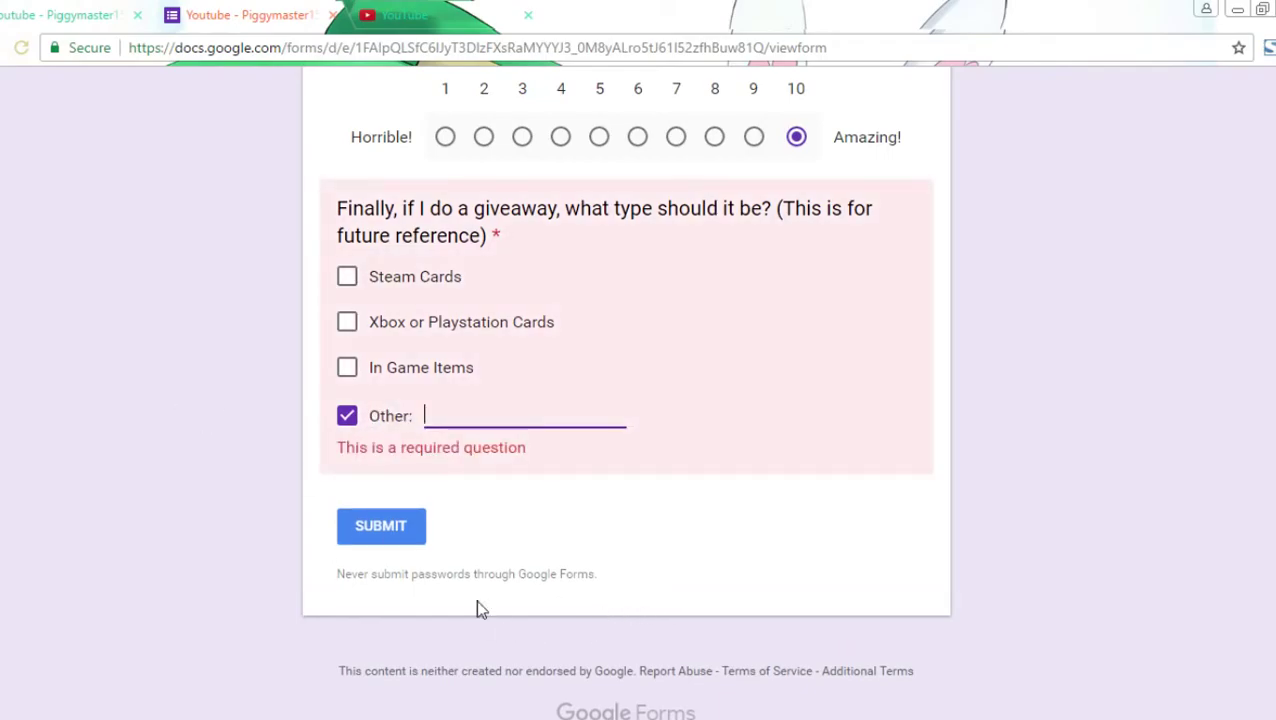
scroll(666, 572, "up", 15)
scroll(670, 575, "up", 5)
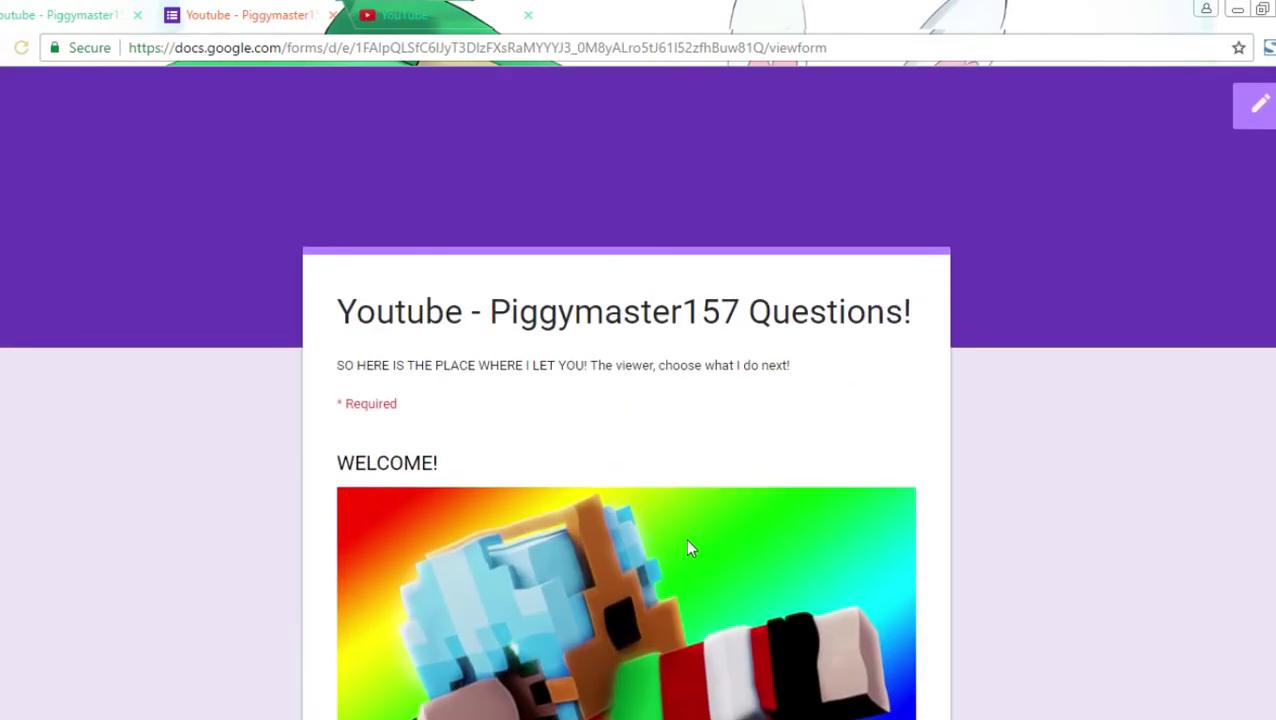
scroll(686, 546, "down", 5)
scroll(692, 435, "up", 5)
scroll(570, 375, "down", 5)
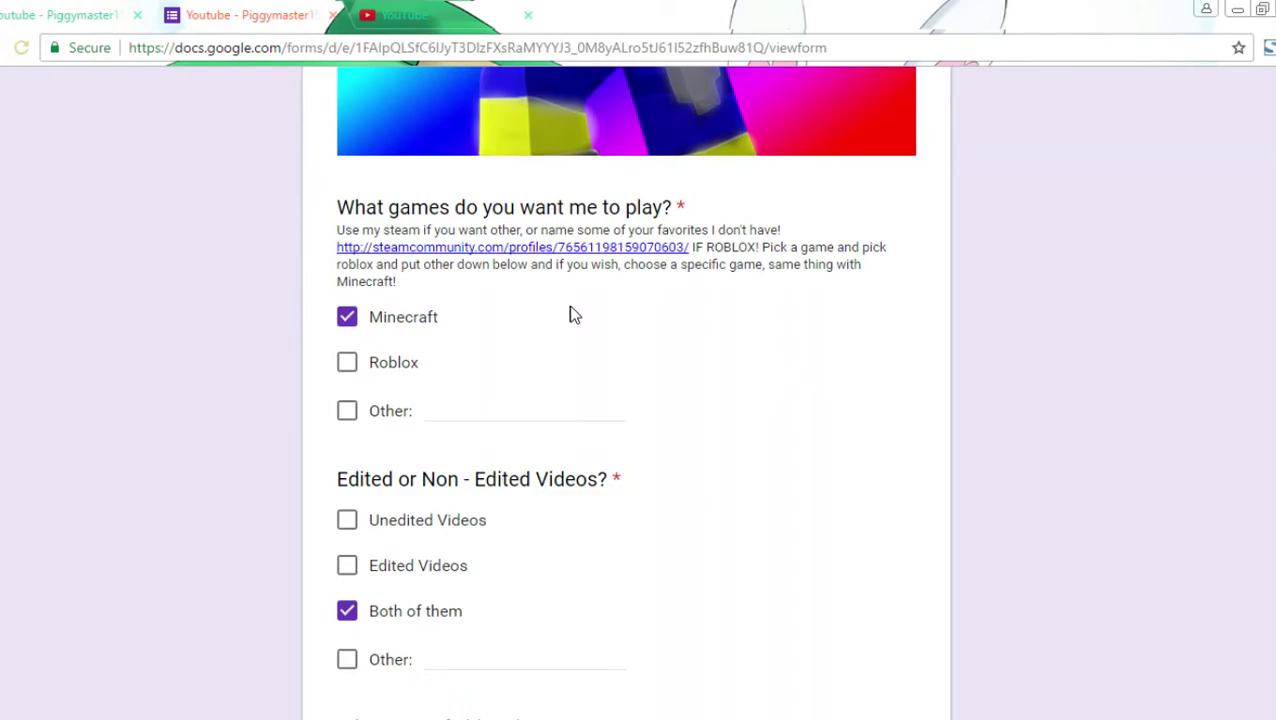
scroll(580, 310, "up", 5)
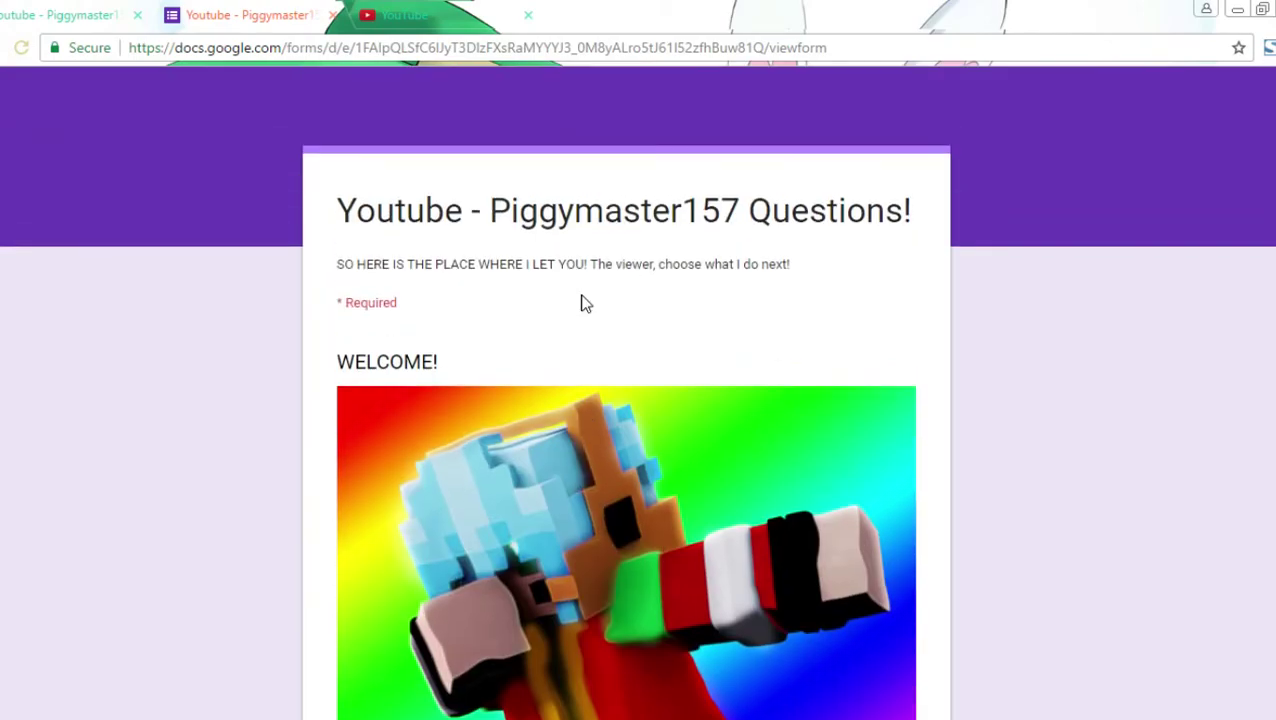
scroll(588, 330, "down", 1)
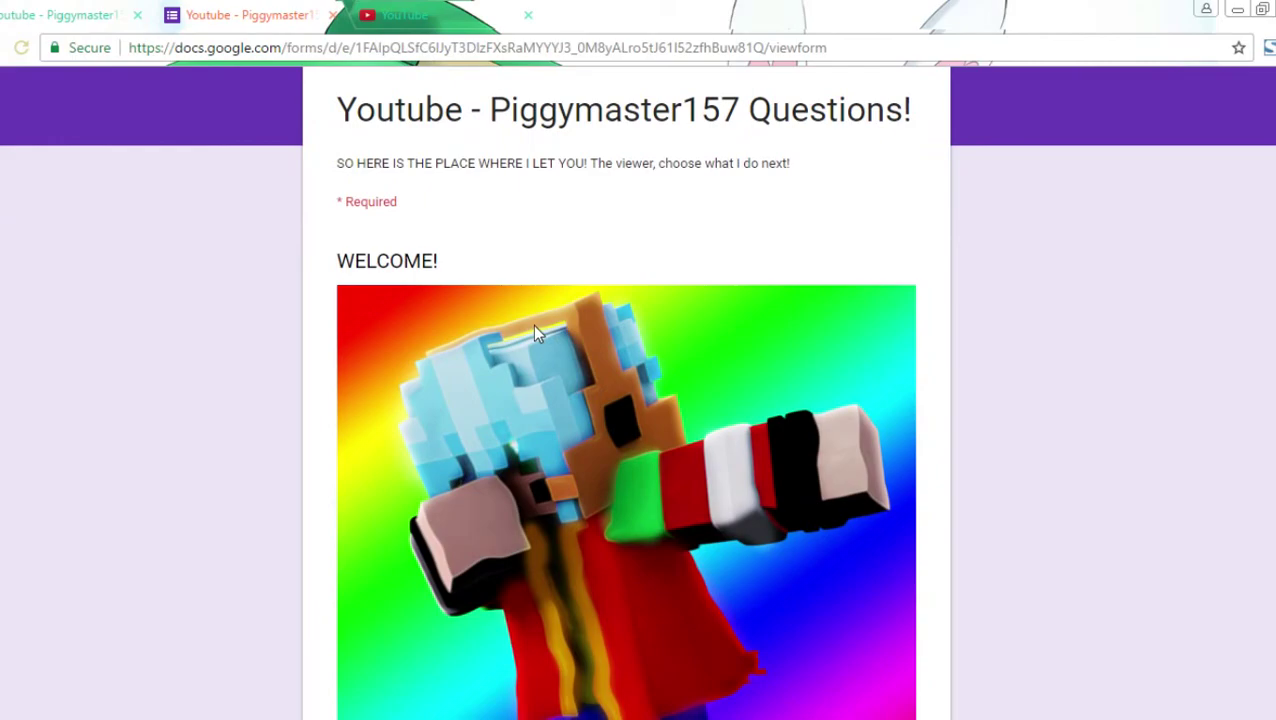
scroll(532, 324, "down", 5)
left_click(90, 15)
scroll(190, 424, "down", 13)
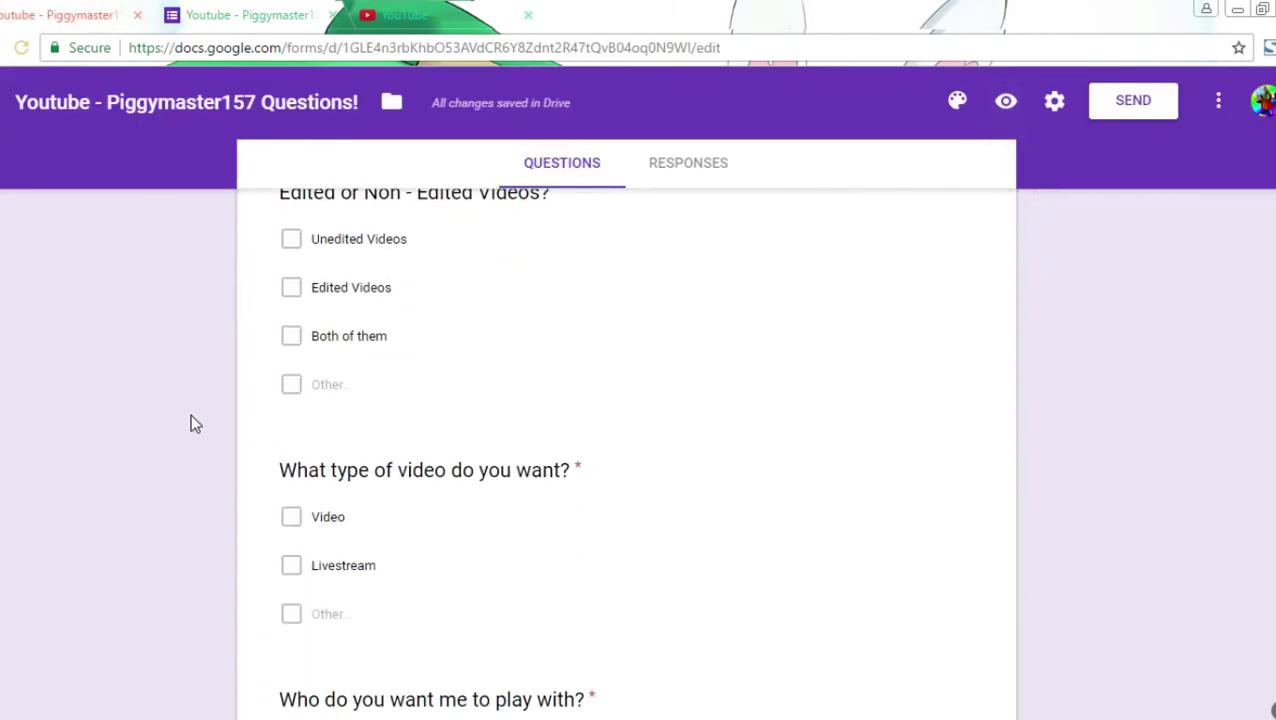
scroll(352, 520, "up", 5)
scroll(352, 520, "up", 5)
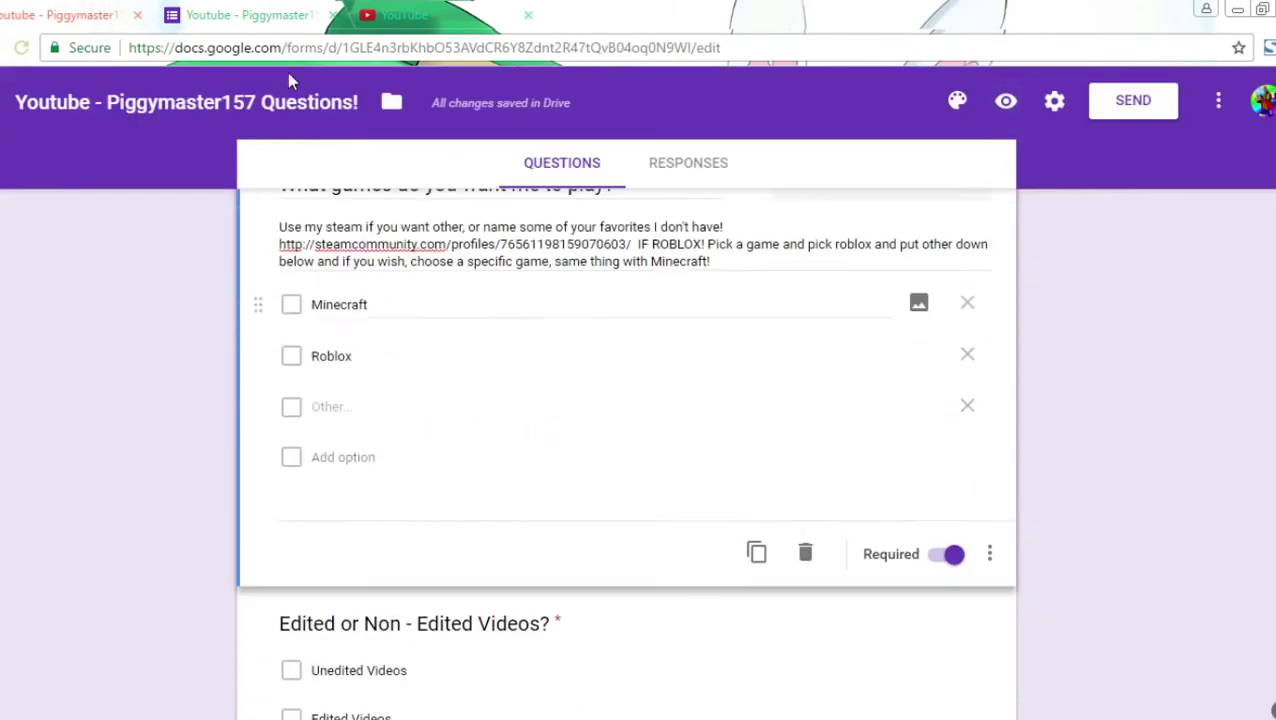
left_click(250, 15)
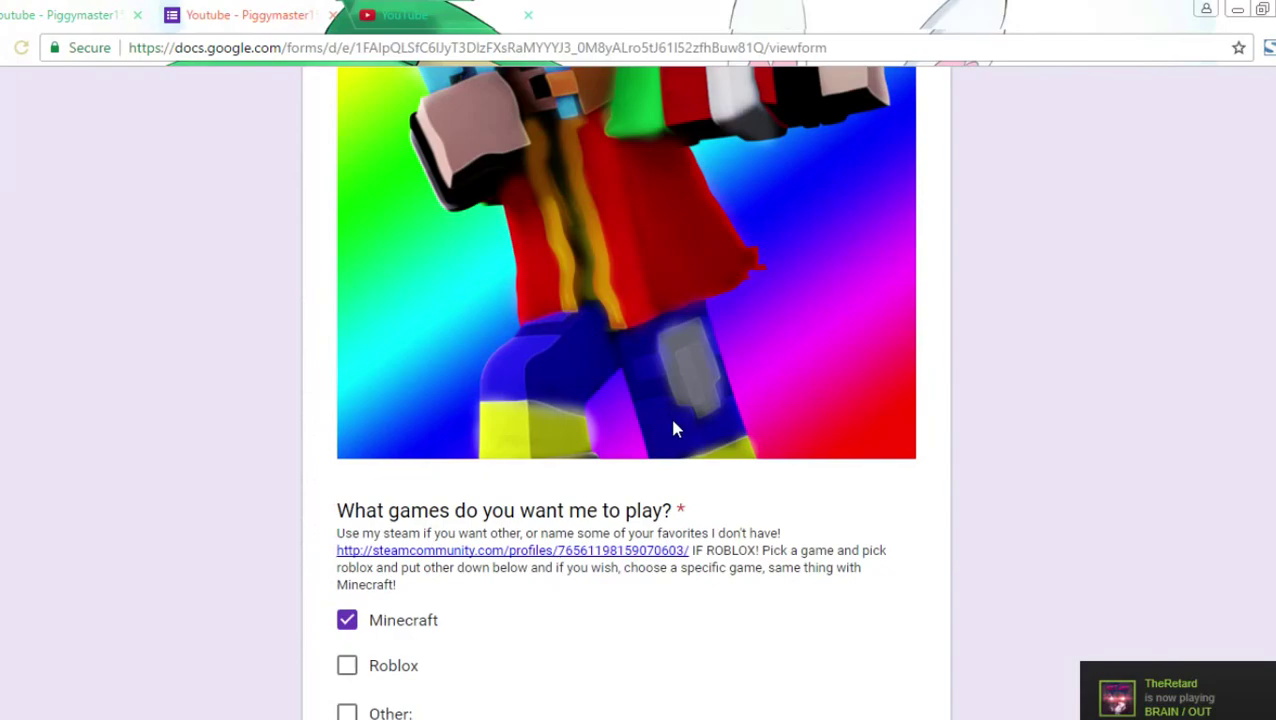
scroll(955, 618, "down", 8)
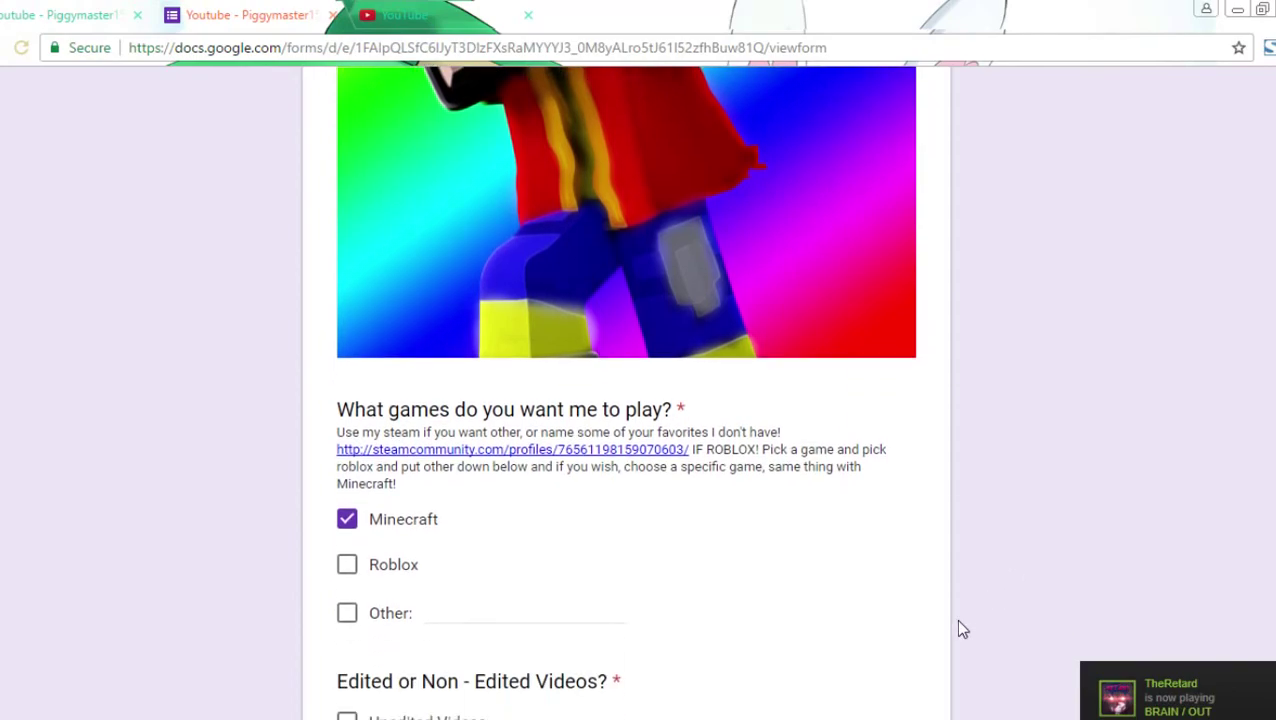